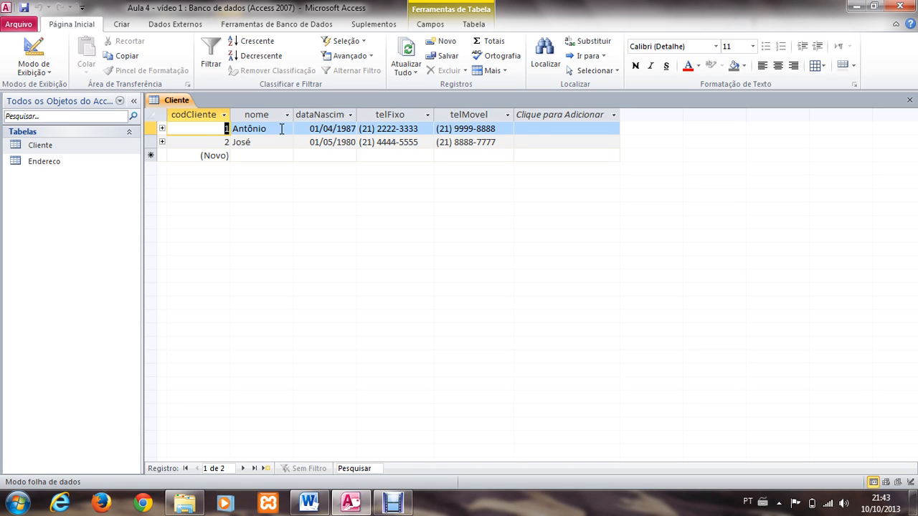
{"action": "left_click", "coordinate": [273, 143]}
{"action": "left_click", "coordinate": [274, 129]}
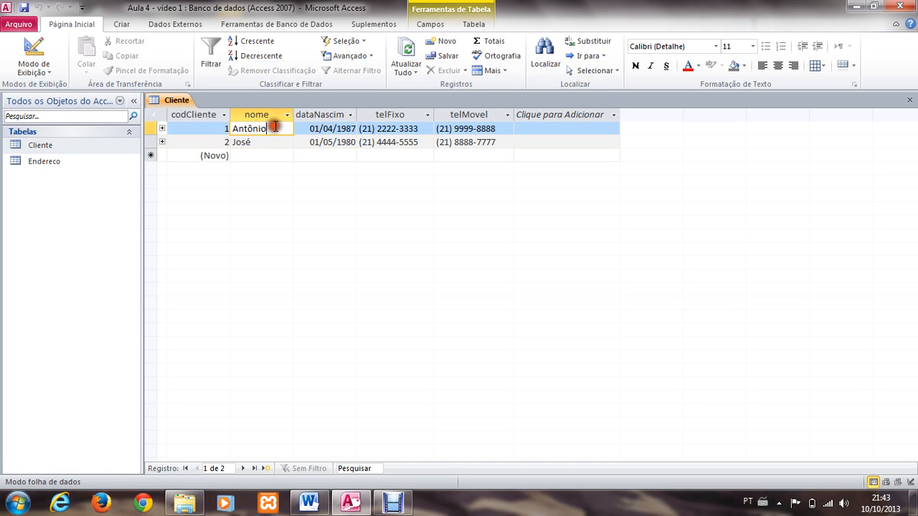
{"action": "left_click", "coordinate": [260, 142]}
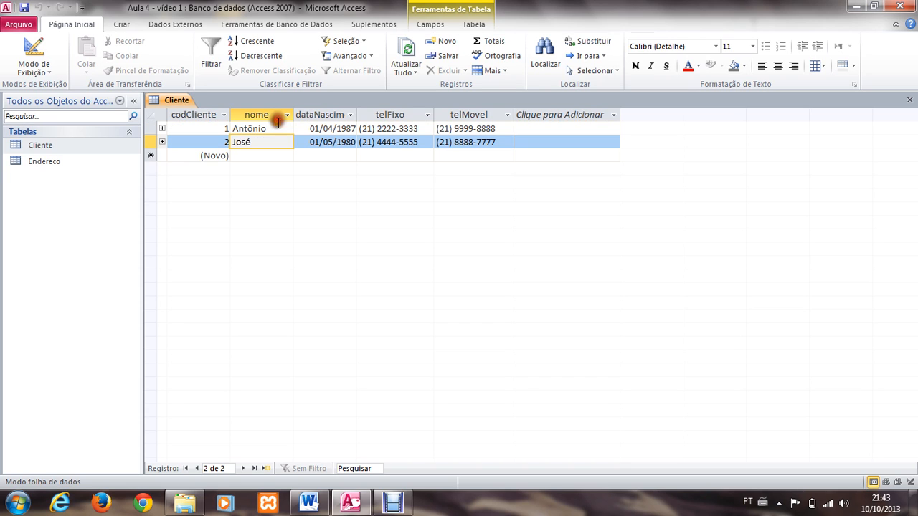
{"action": "left_click", "coordinate": [276, 129]}
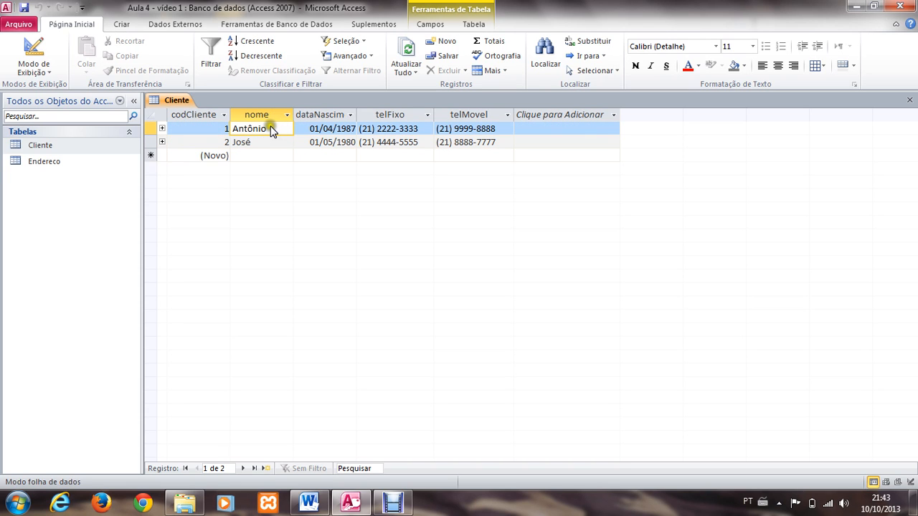
Step: Open the Endereco table and start its first record with codCliente 1 and the client's street in logradouro
{"action": "double_click", "coordinate": [20, 161]}
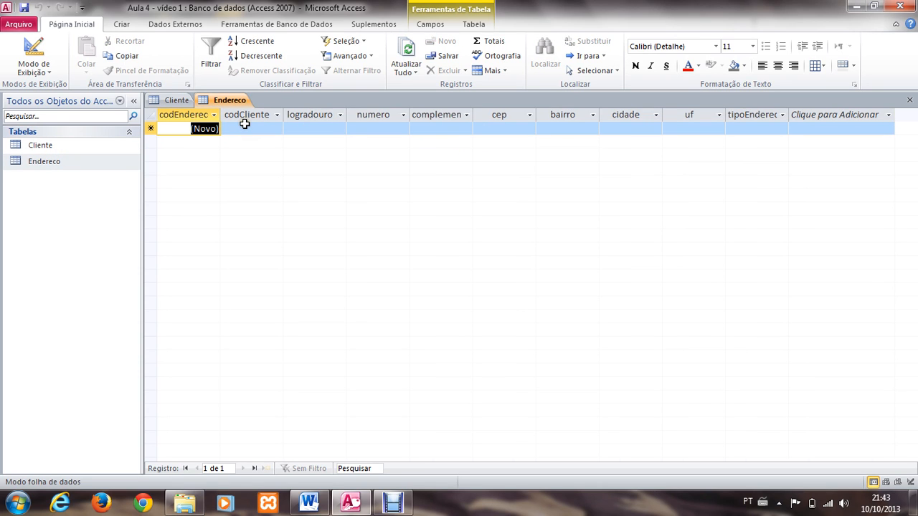
{"action": "left_click", "coordinate": [244, 128]}
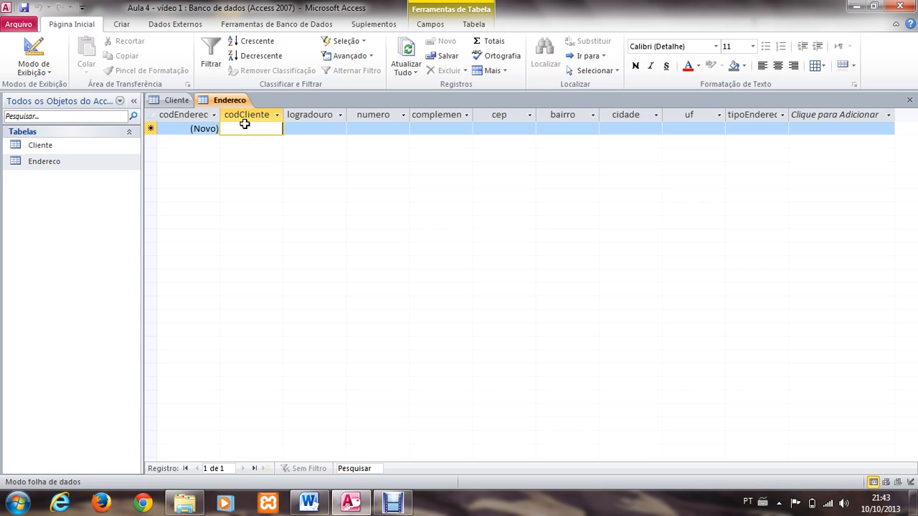
{"action": "type", "text": "1"}
{"action": "key", "text": "Tab"}
{"action": "type", "text": "R"}
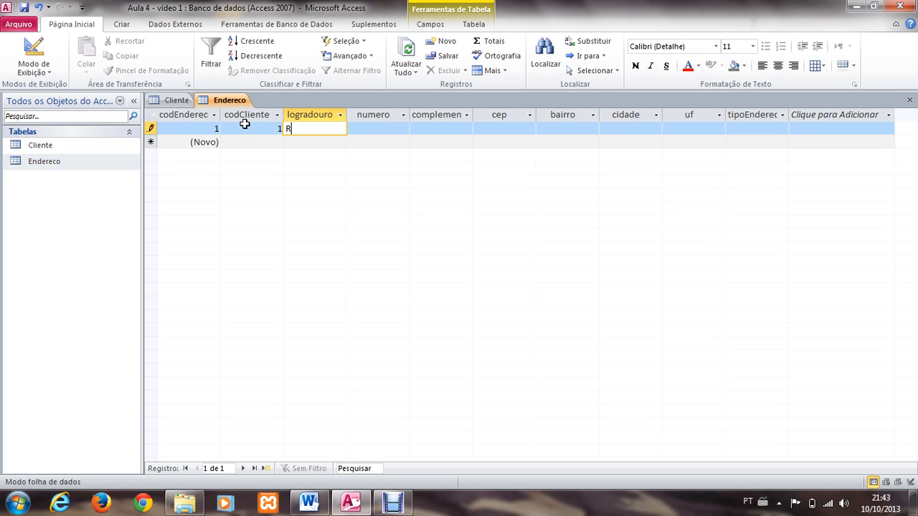
{"action": "type", "text": "ua"}
{"action": "type", "text": " Pr"}
{"action": "type", "text": "ojetada A"}
{"action": "key", "text": "Tab"}
Step: Set the numero field of the first address record to s/nº
{"action": "type", "text": "s/n"}
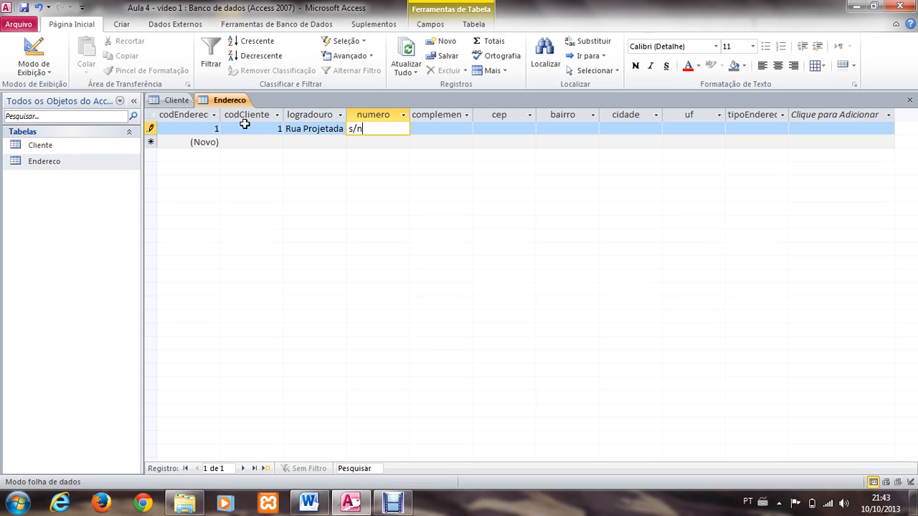
{"action": "key", "text": "Tab"}
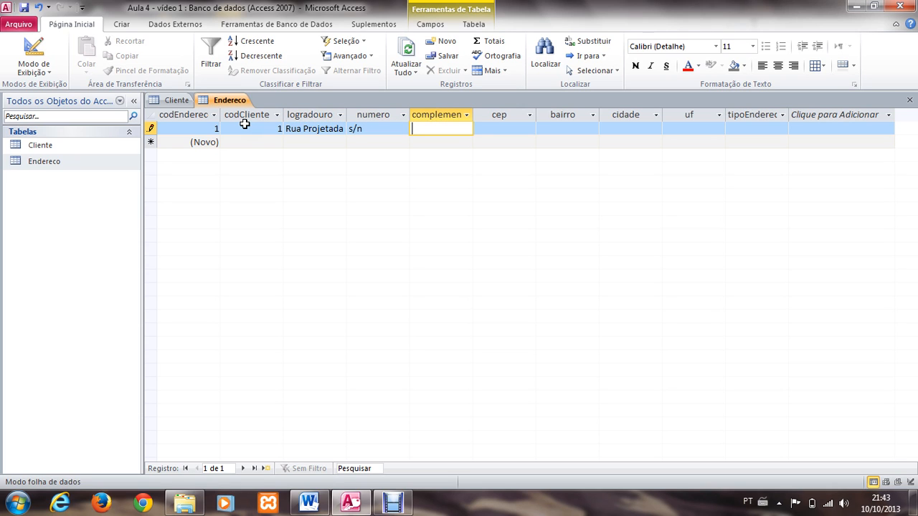
{"action": "key", "text": "shift+Tab"}
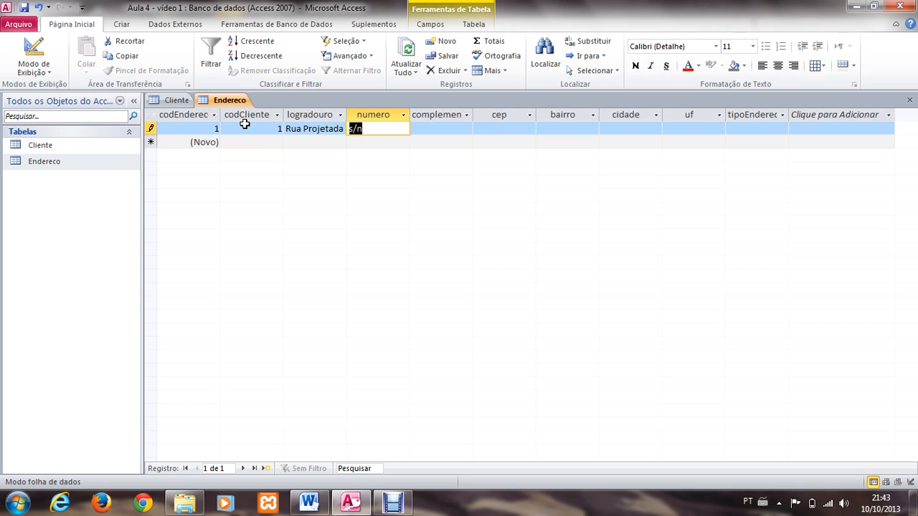
{"action": "left_click", "coordinate": [360, 127]}
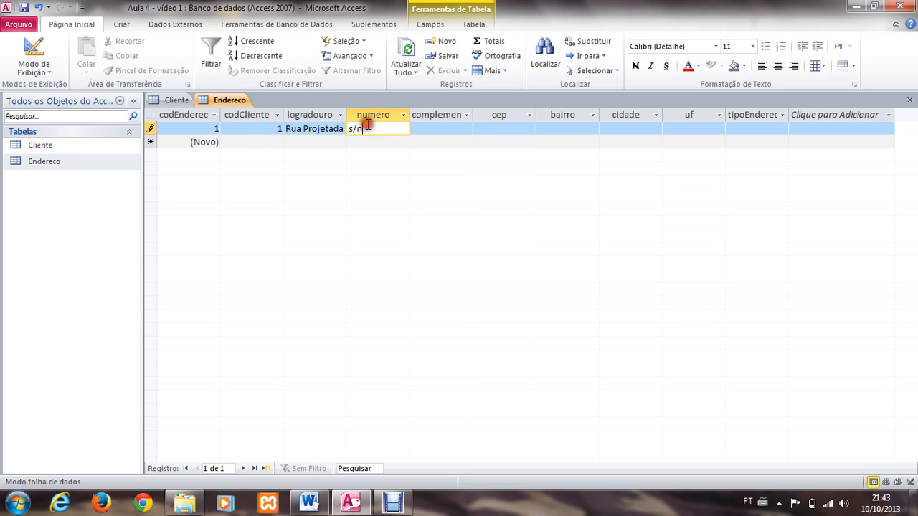
{"action": "type", "text": "º"}
{"action": "key", "text": "Tab"}
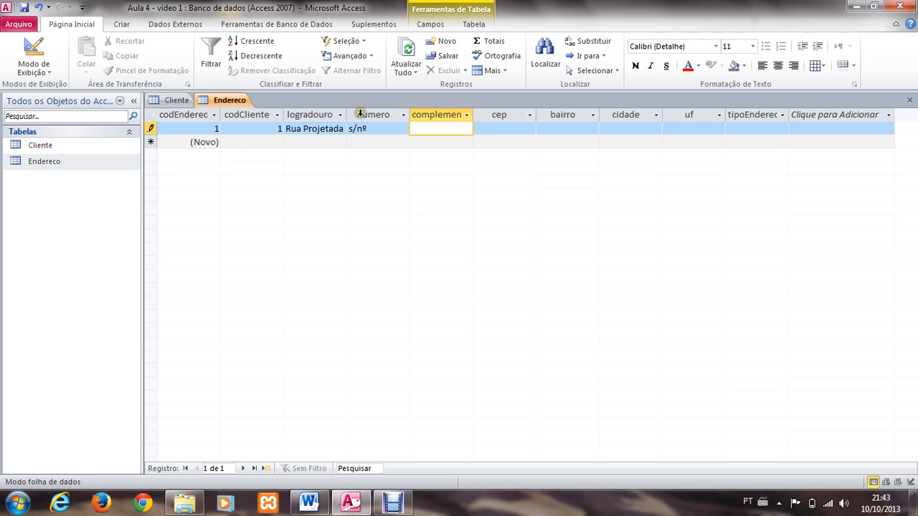
{"action": "left_click", "coordinate": [378, 128]}
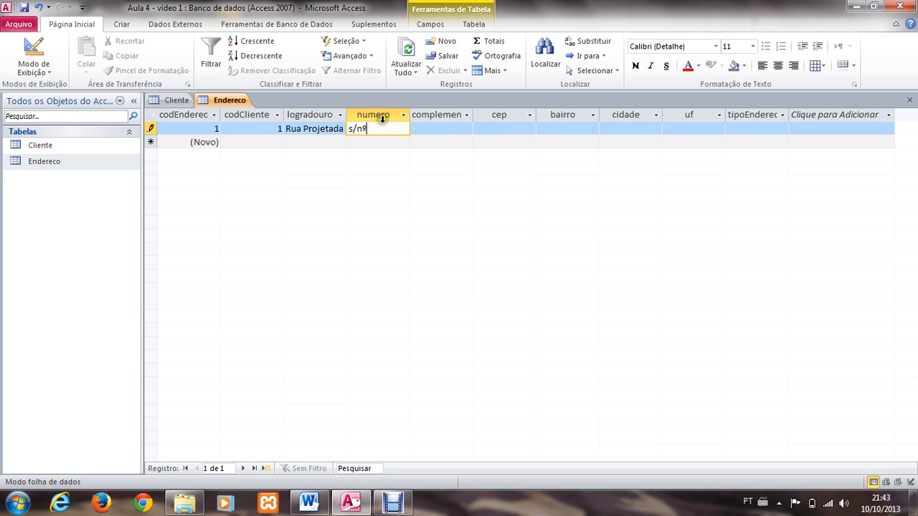
{"action": "left_click", "coordinate": [382, 118]}
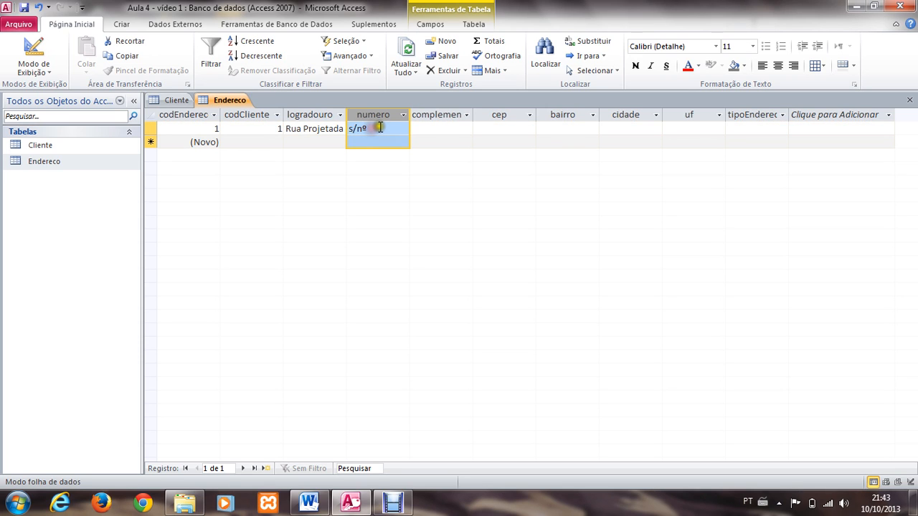
Step: Fill in the address complement and the postal code (cep) of the first Endereco record
{"action": "left_click", "coordinate": [423, 129]}
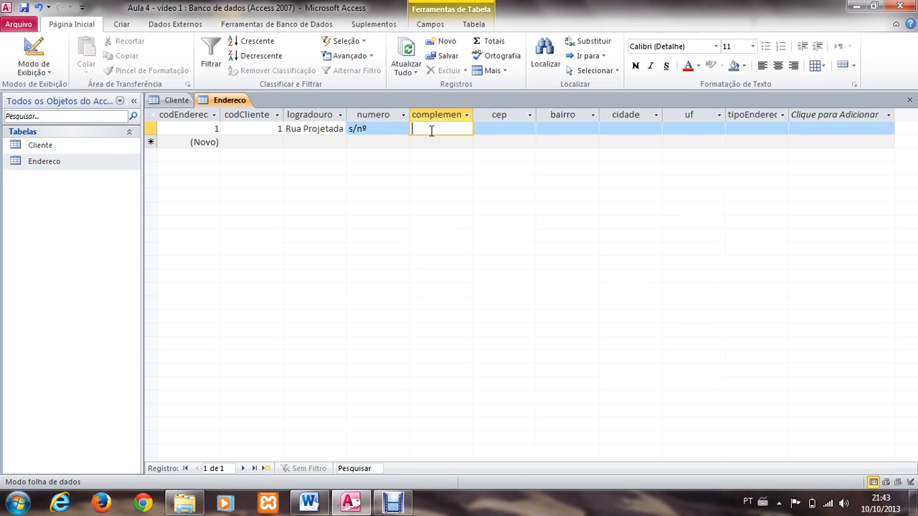
{"action": "type", "text": "lote 8 Quadra 2"}
{"action": "key", "text": "Tab"}
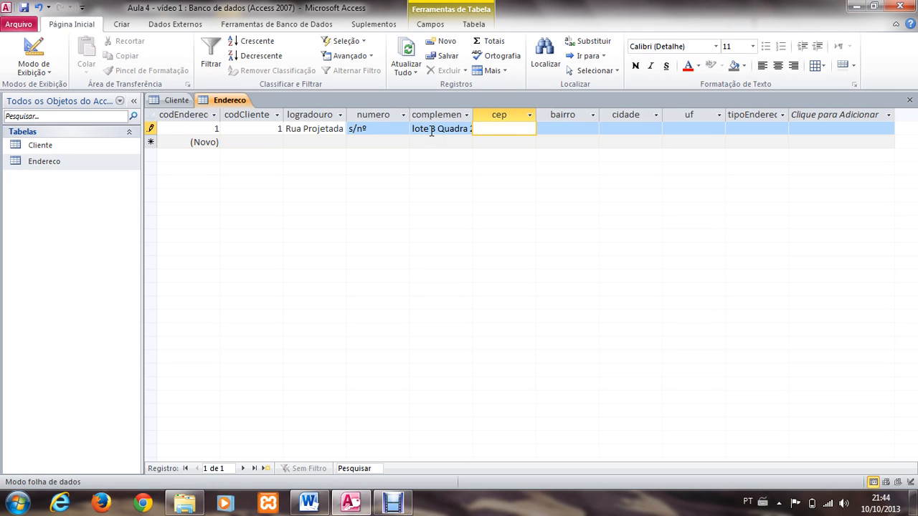
{"action": "type", "text": "22333-"}
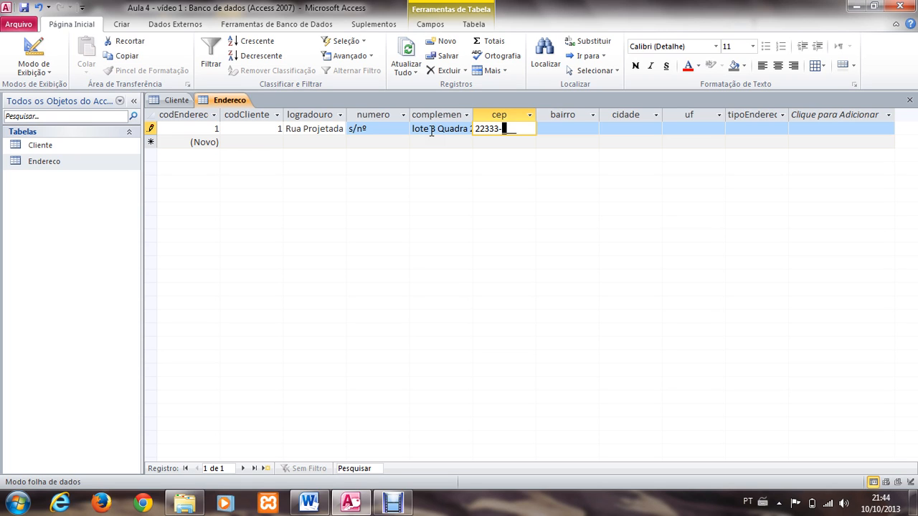
{"action": "type", "text": "444"}
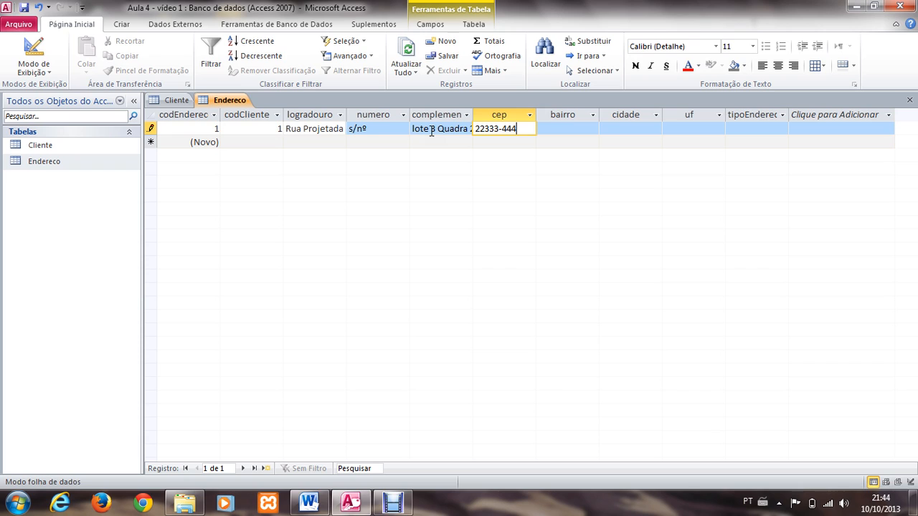
{"action": "key", "text": "Tab"}
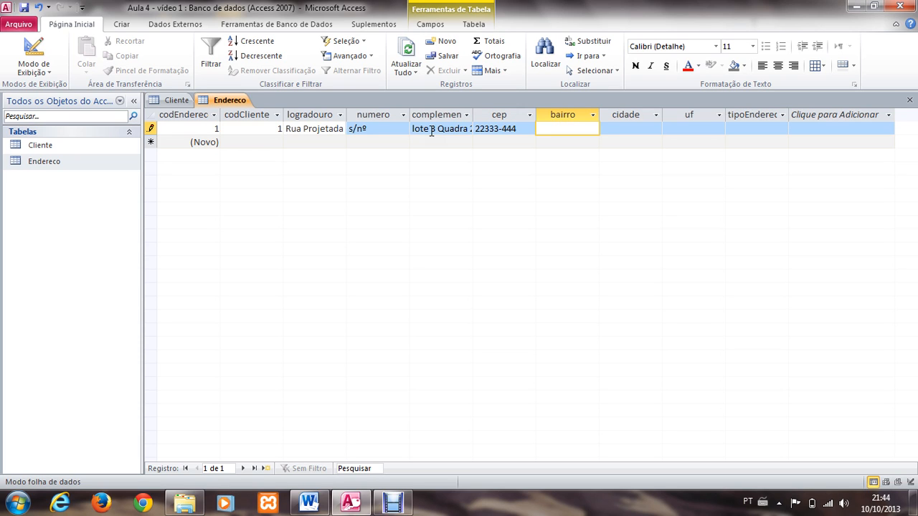
Step: Set bairro to Centro and cidade to Rio de Janeiro in the first address record
{"action": "type", "text": "Centro"}
{"action": "key", "text": "Tab"}
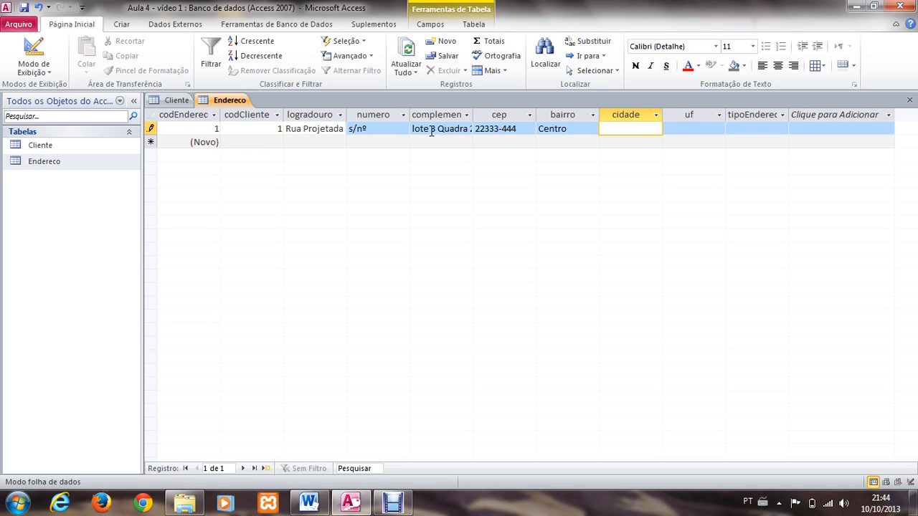
{"action": "type", "text": "Rio de Janeiro"}
{"action": "key", "text": "Tab"}
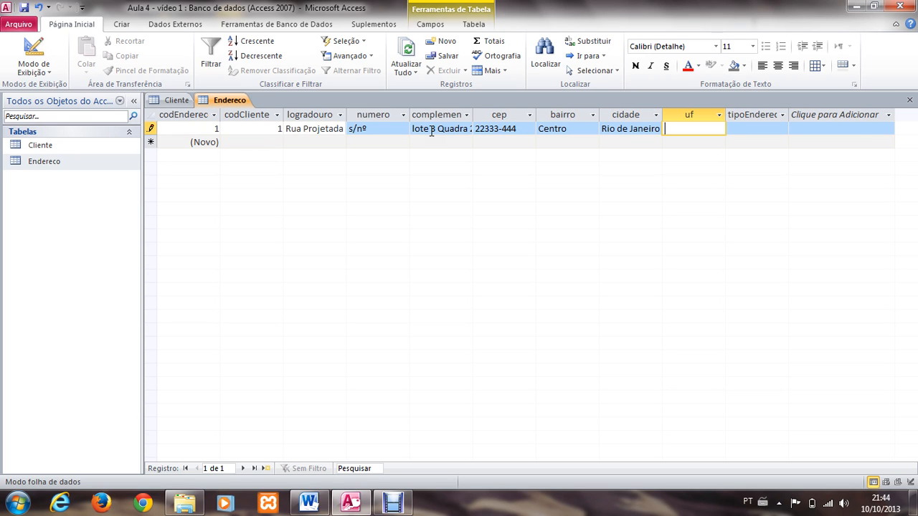
Step: Complete the first address record with uf RJ and address type Residêncial
{"action": "type", "text": "RJ"}
{"action": "key", "text": "Tab"}
{"action": "type", "text": "R"}
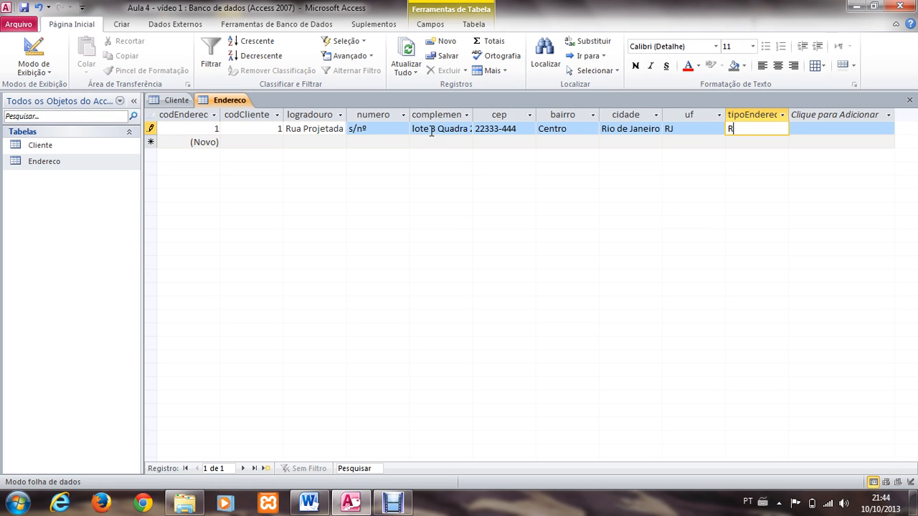
{"action": "type", "text": "esidêncial"}
{"action": "key", "text": "Tab"}
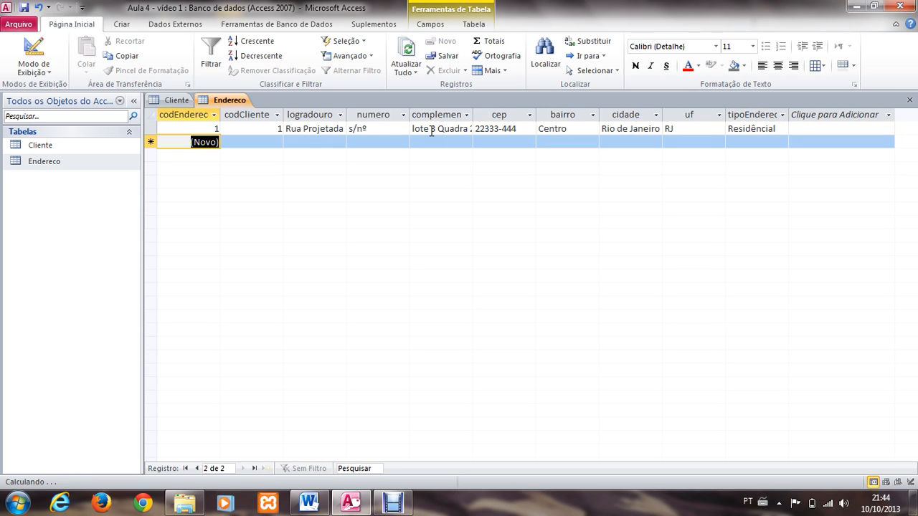
Step: Start the second Endereco record with codCliente 2 and the client's street in logradouro
{"action": "key", "text": "Tab"}
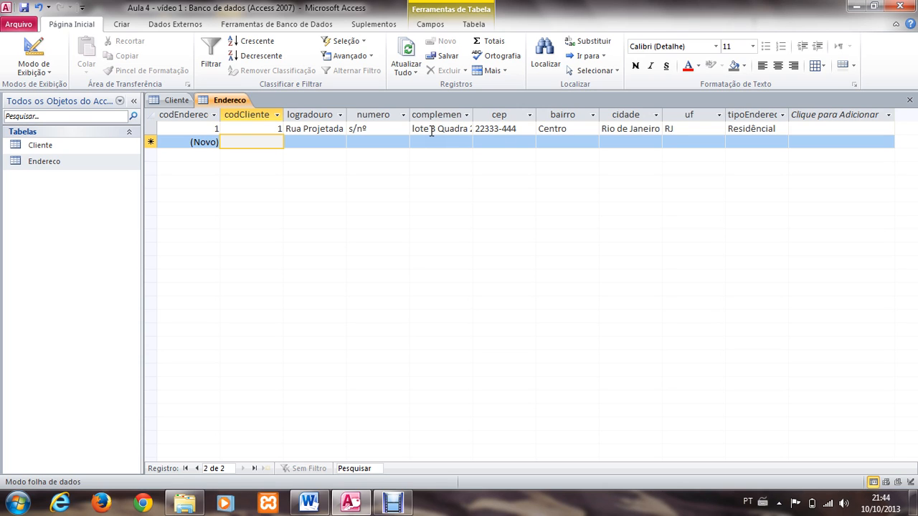
{"action": "type", "text": "2"}
{"action": "key", "text": "Tab"}
{"action": "type", "text": "R"}
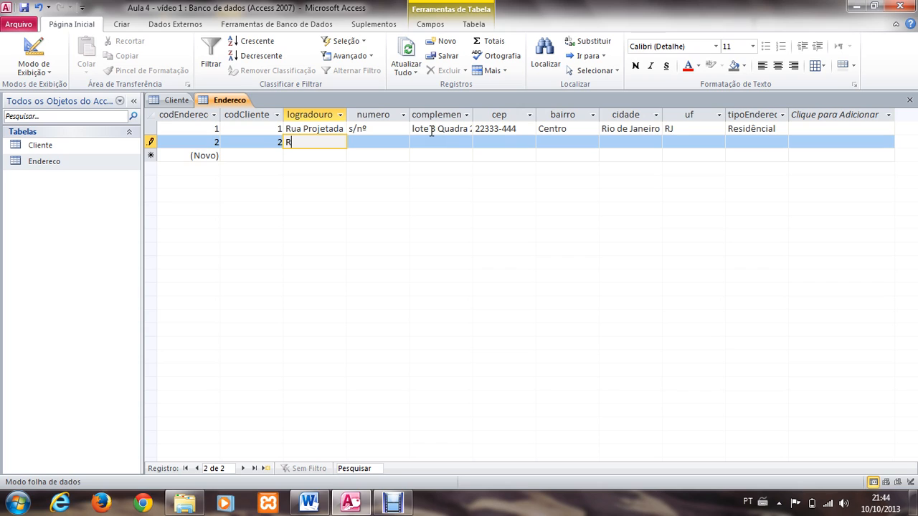
{"action": "type", "text": "ua das Couve"}
{"action": "key", "text": "Tab"}
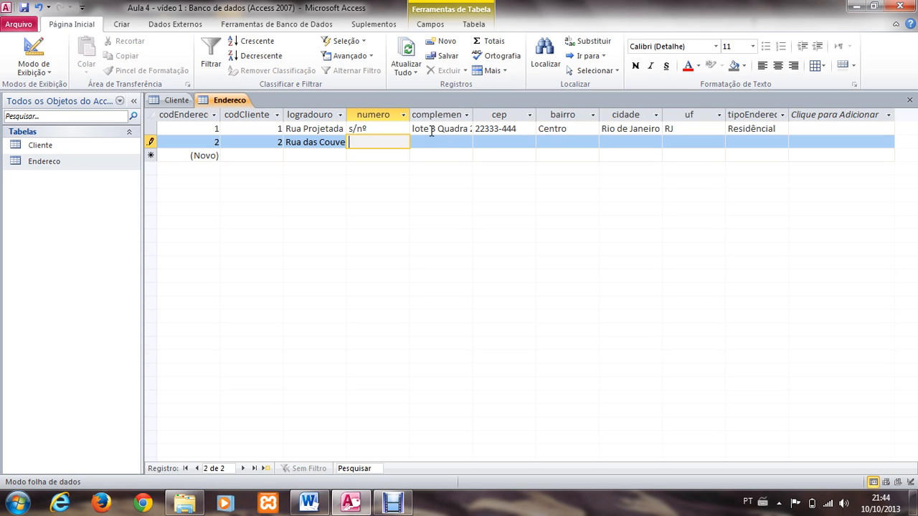
Step: Fill in the building number and the full apartment number as complement in the second address record
{"action": "type", "text": "10"}
{"action": "key", "text": "Tab"}
{"action": "type", "text": "apto"}
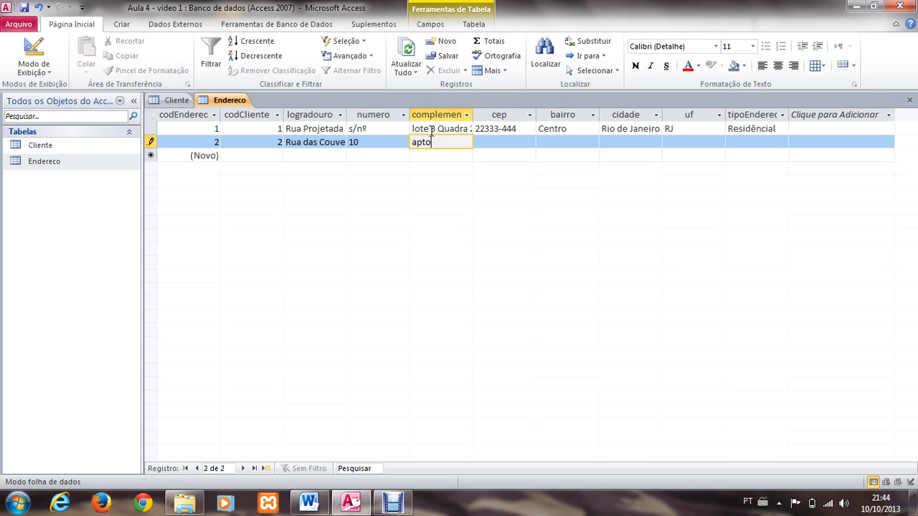
{"action": "type", "text": " 3"}
{"action": "key", "text": "Tab"}
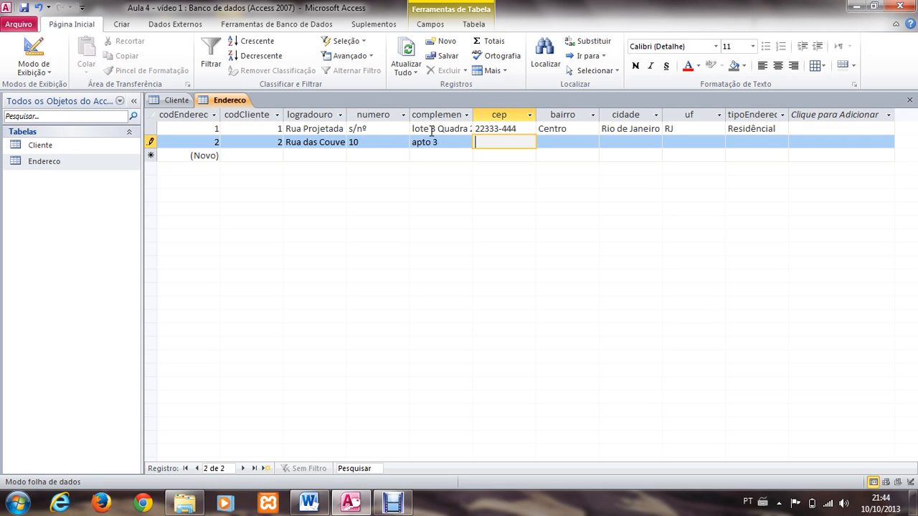
{"action": "left_click", "coordinate": [434, 142]}
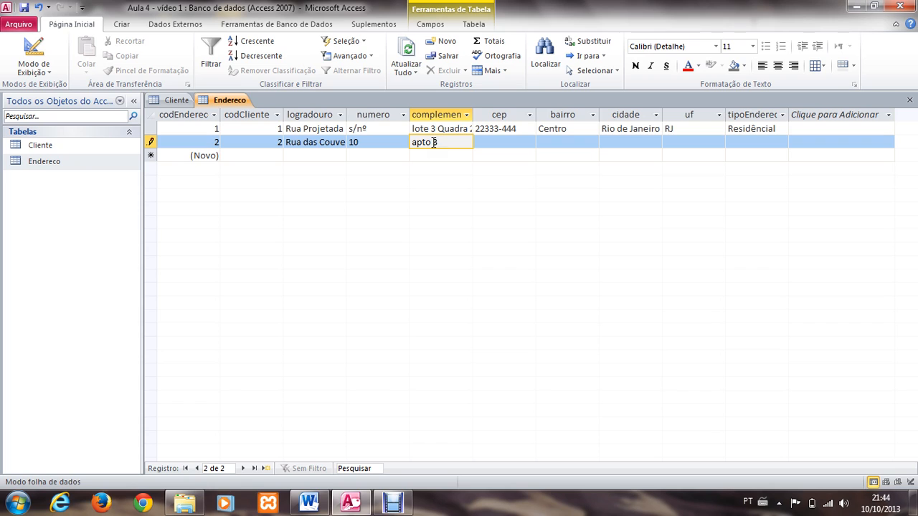
{"action": "type", "text": "103"}
Step: Enter the postal code (cep) and set bairro to interior in the second address record
{"action": "left_click", "coordinate": [491, 142]}
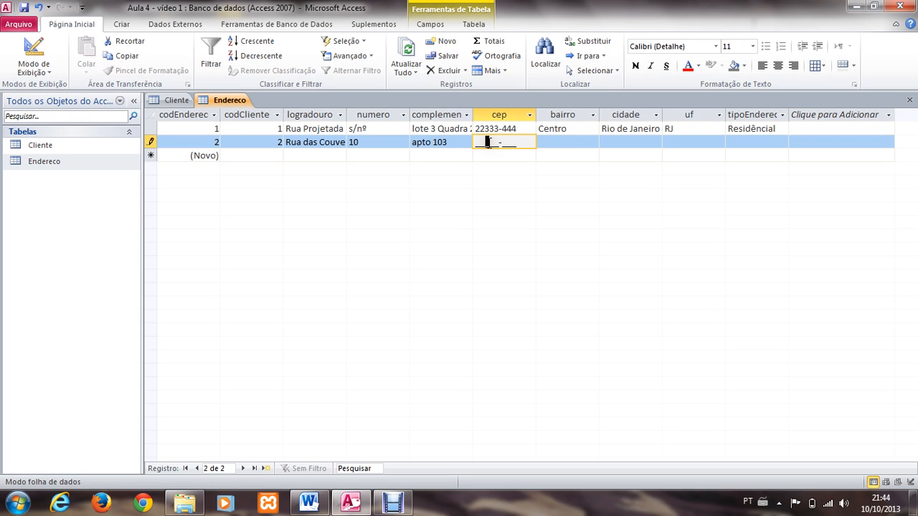
{"action": "type", "text": "3"}
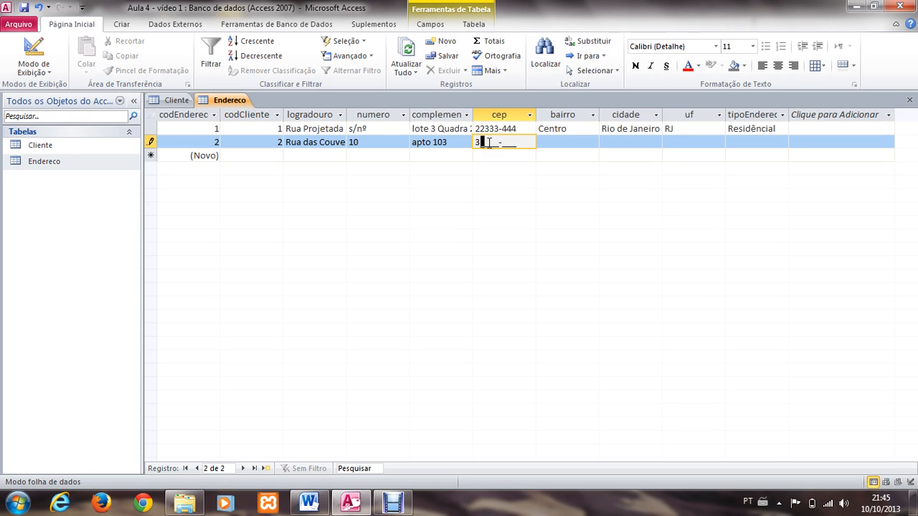
{"action": "type", "text": "3444-555"}
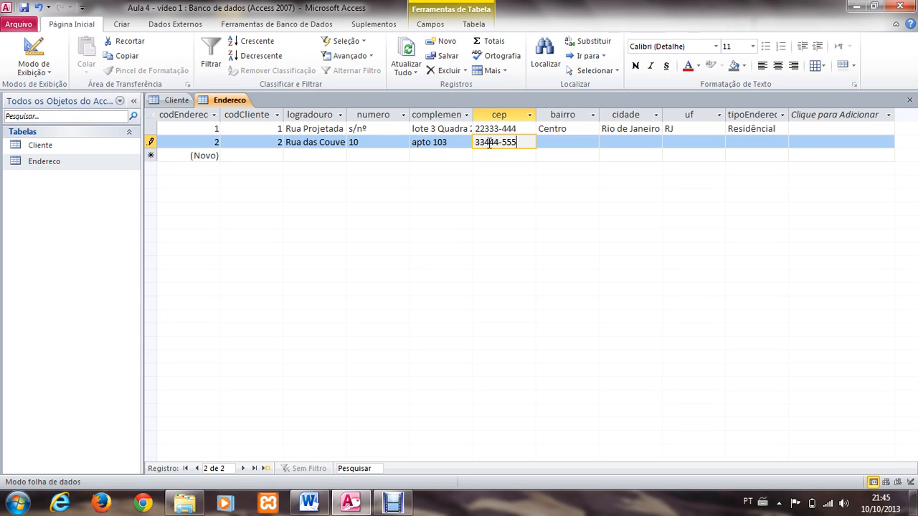
{"action": "key", "text": "Tab"}
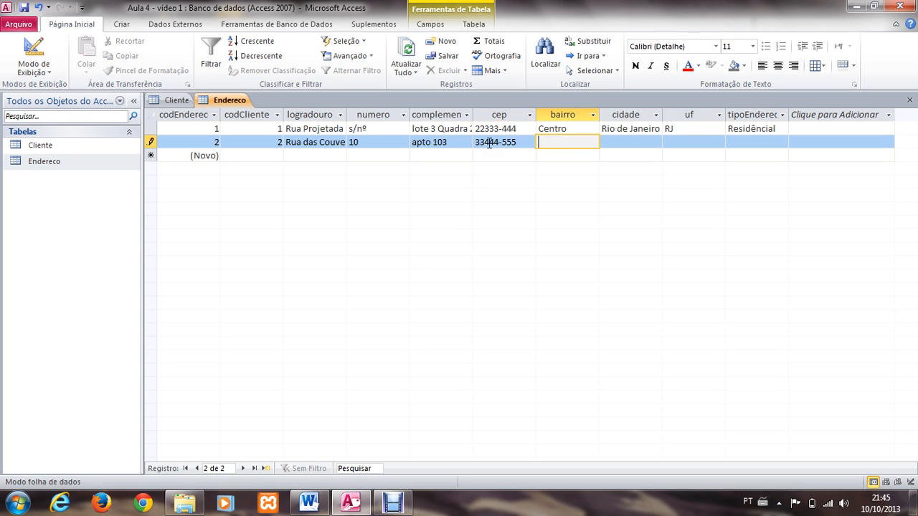
{"action": "type", "text": "interior"}
{"action": "key", "text": "Tab"}
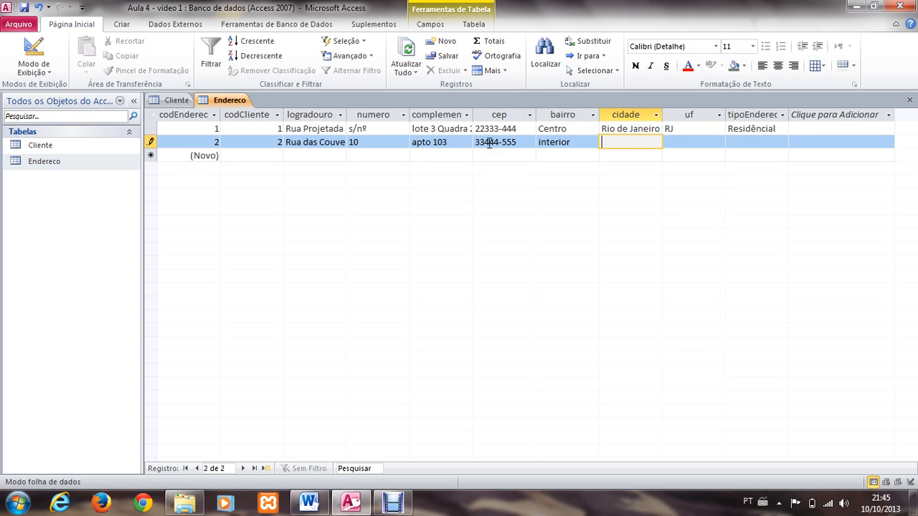
Step: Set cidade to Rio de Janeiro and uf to RJ in the second address record
{"action": "type", "text": "Rio de Janeiro"}
{"action": "key", "text": "Tab"}
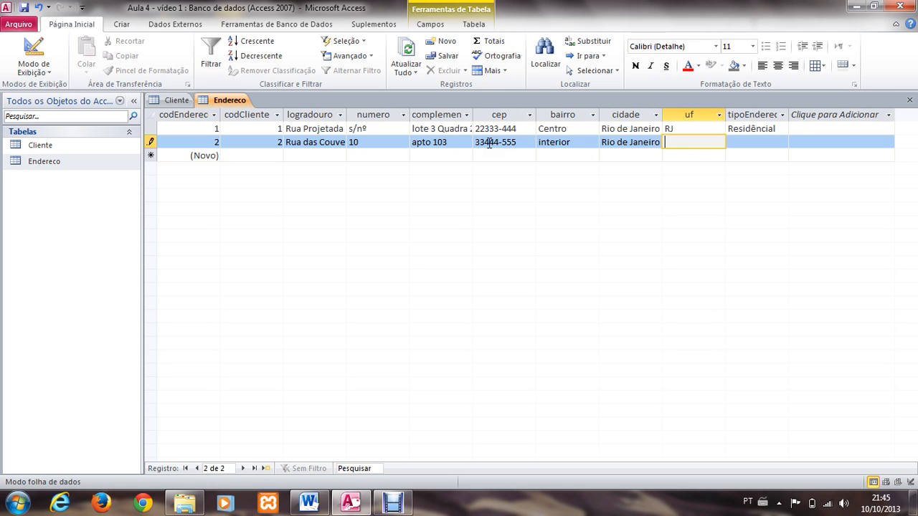
{"action": "type", "text": "RJ"}
{"action": "key", "text": "Tab"}
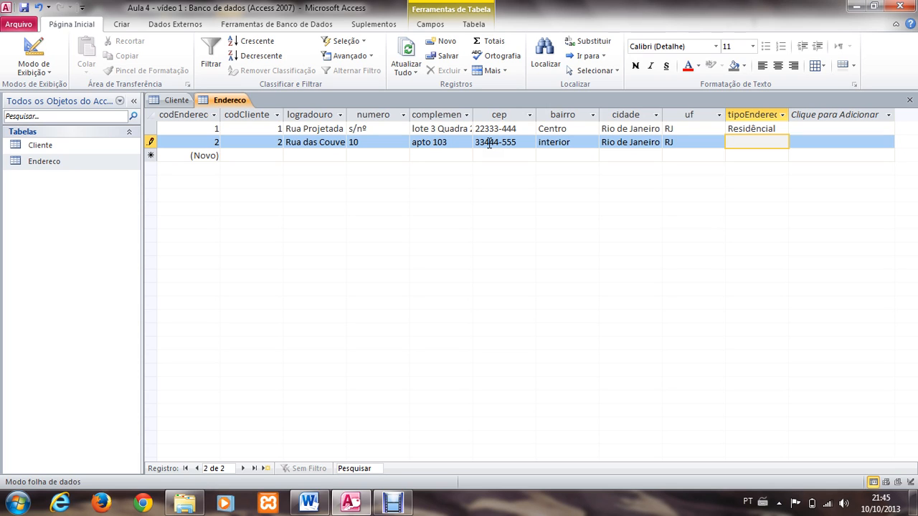
Step: Set tipoEndereco to Cobrança in the second address record and complete that record
{"action": "type", "text": "Cobrança"}
{"action": "key", "text": "Tab"}
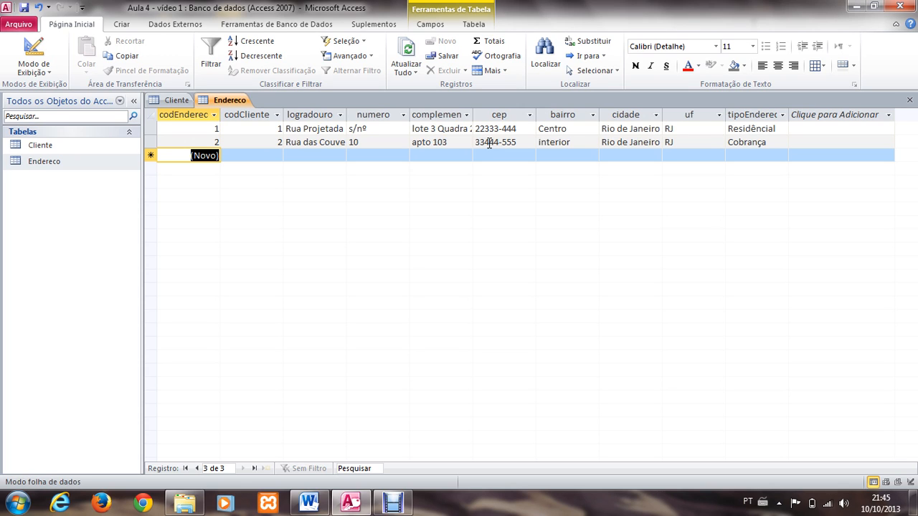
Step: Start the third Endereco record, filling in the street as logradouro, the building number as numero and the house number as complement
{"action": "key", "text": "Tab"}
{"action": "key", "text": "Tab"}
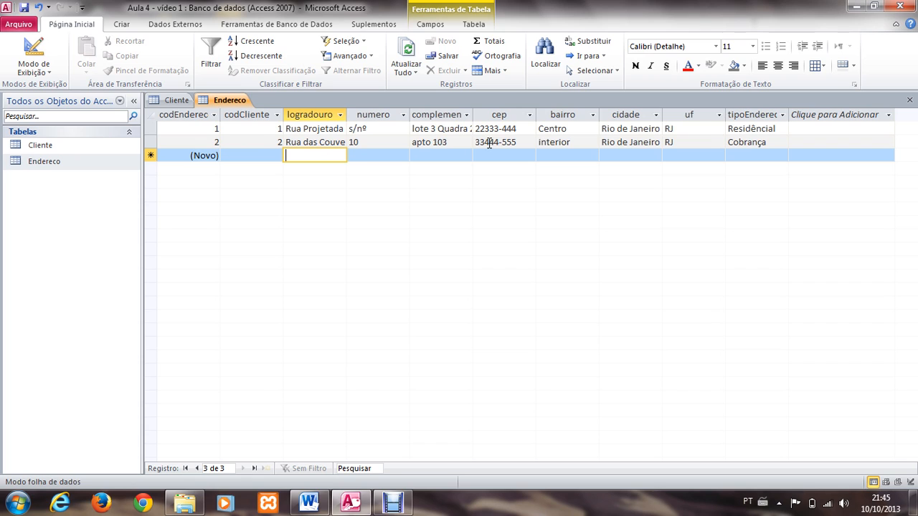
{"action": "type", "text": "Rua das"}
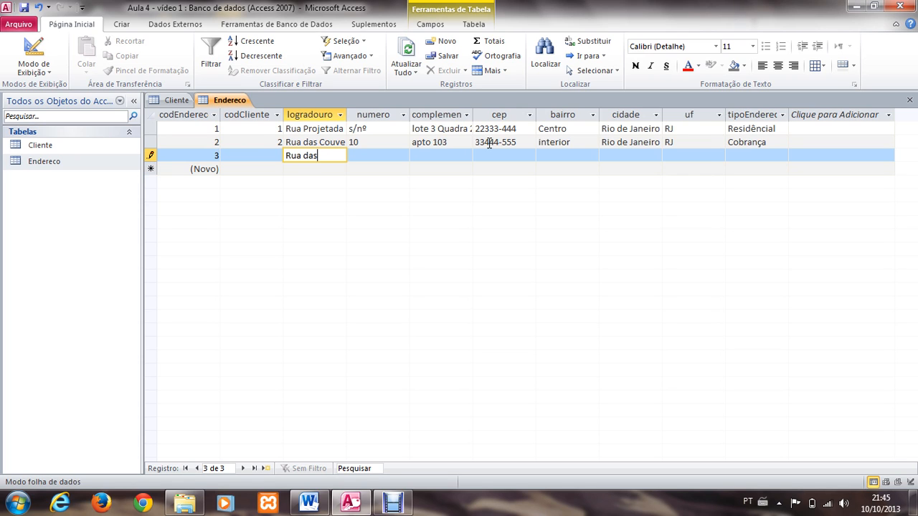
{"action": "type", "text": " Pérola"}
{"action": "key", "text": "Tab"}
{"action": "type", "text": "20"}
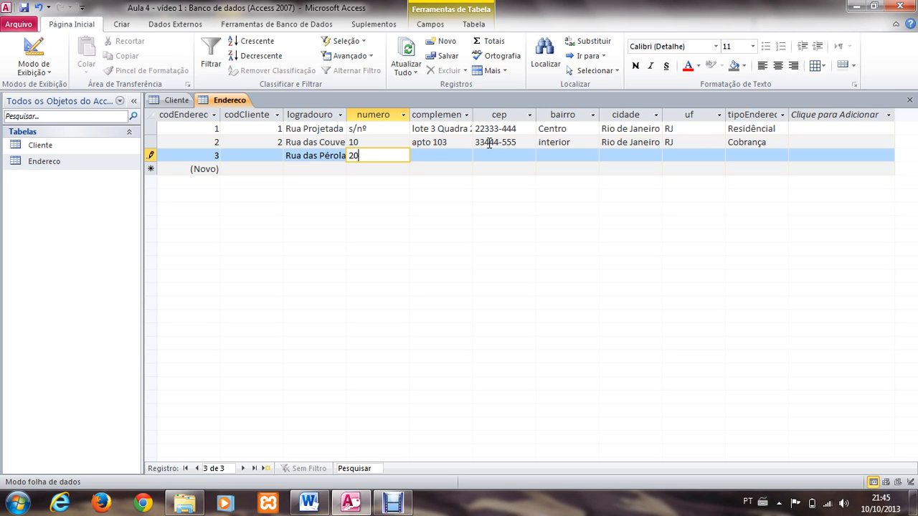
{"action": "key", "text": "Tab"}
{"action": "type", "text": "c"}
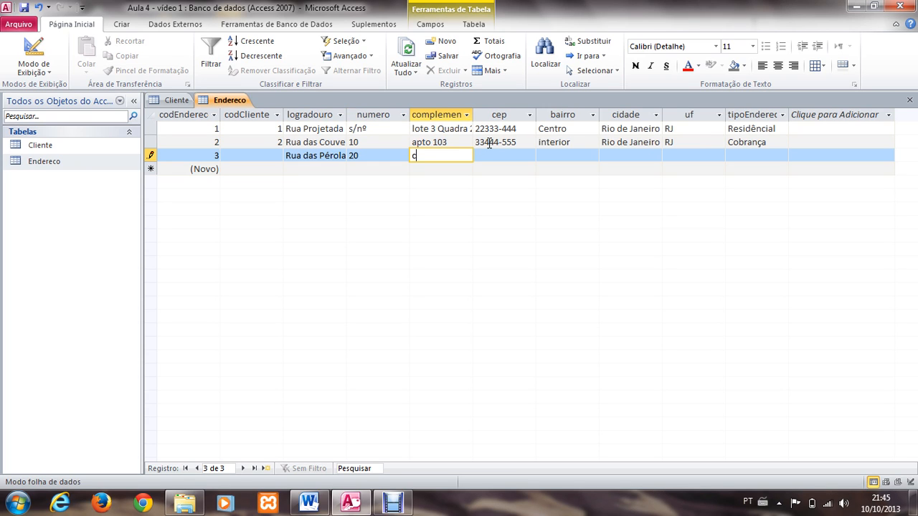
{"action": "type", "text": "asa 1"}
Step: Enter the postal code (cep) and set bairro to Ilha in the third address record
{"action": "left_click", "coordinate": [487, 153]}
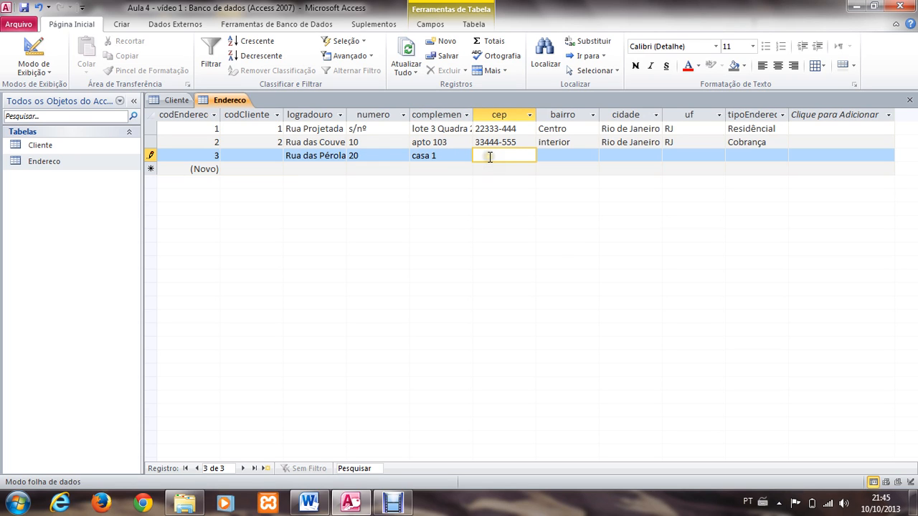
{"action": "type", "text": "555"}
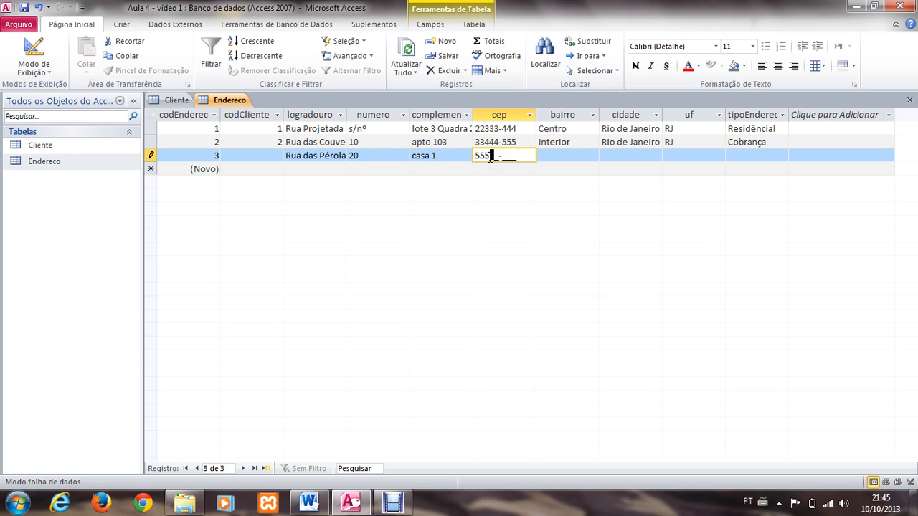
{"action": "type", "text": "6"}
{"action": "type", "text": "6777"}
{"action": "key", "text": "Tab"}
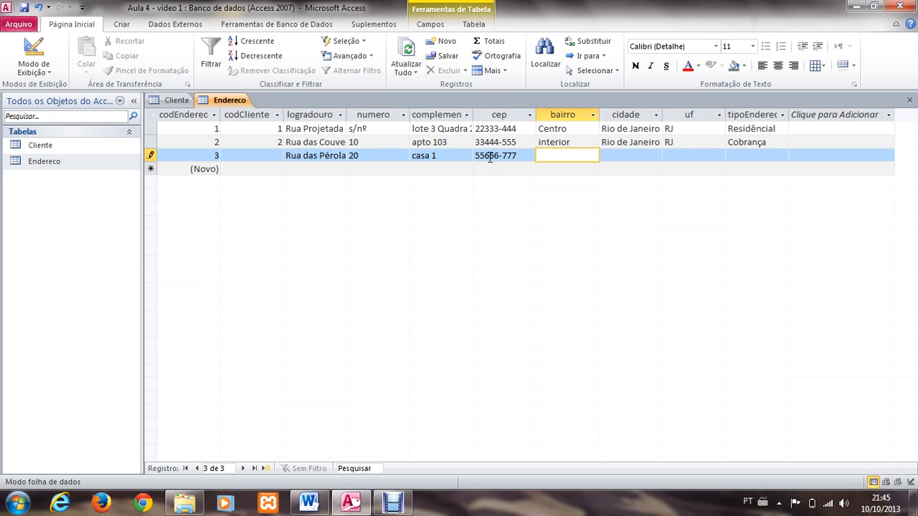
{"action": "type", "text": "Ilha"}
{"action": "key", "text": "Tab"}
Step: Set cidade to Rio de Janeiro, uf to RJ and tipoEndereco to Entrega in the third address record
{"action": "type", "text": "R"}
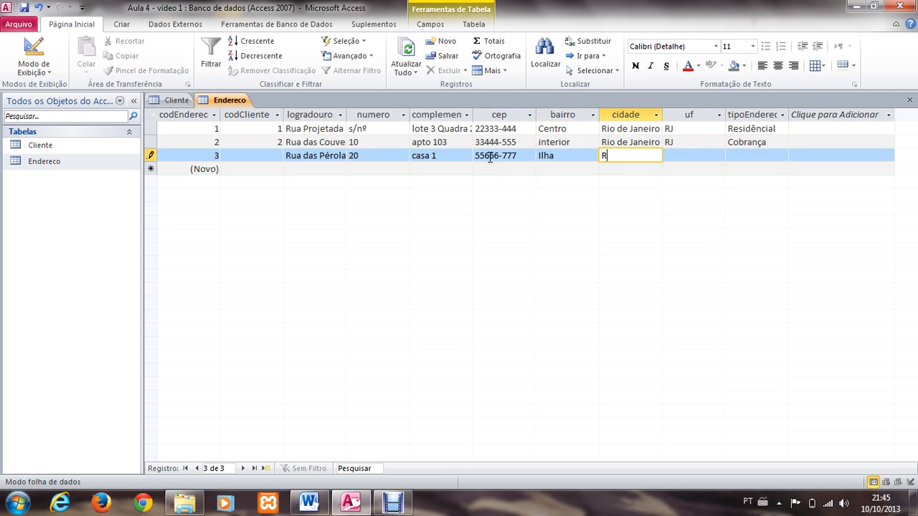
{"action": "type", "text": "io de Janeiro"}
{"action": "key", "text": "Tab"}
{"action": "type", "text": "RJ"}
{"action": "key", "text": "Tab"}
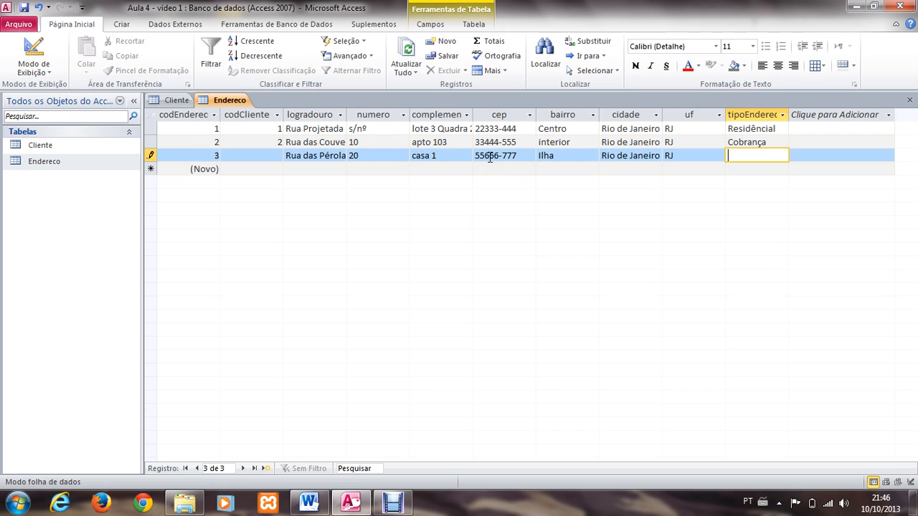
{"action": "type", "text": "Entrega"}
{"action": "key", "text": "Tab"}
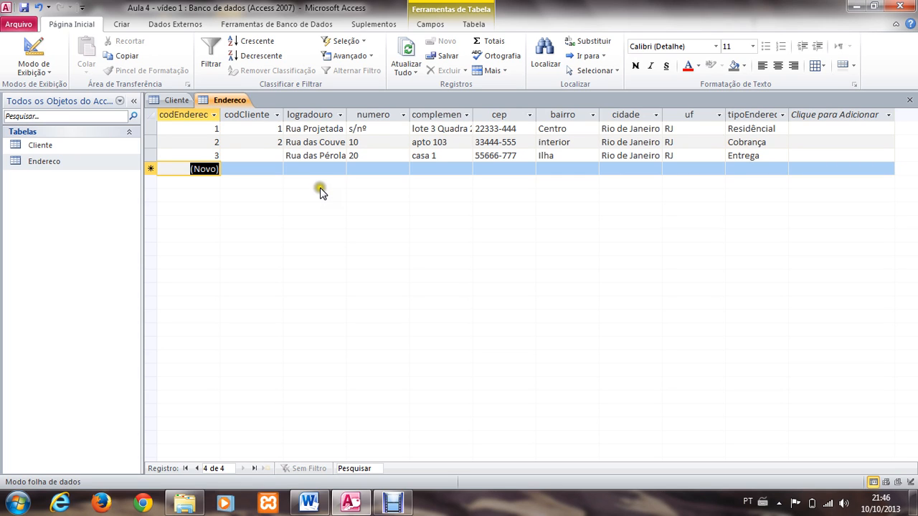
Step: Link the third address record to the first client by setting its codCliente to 1
{"action": "left_click", "coordinate": [267, 155]}
{"action": "type", "text": "2"}
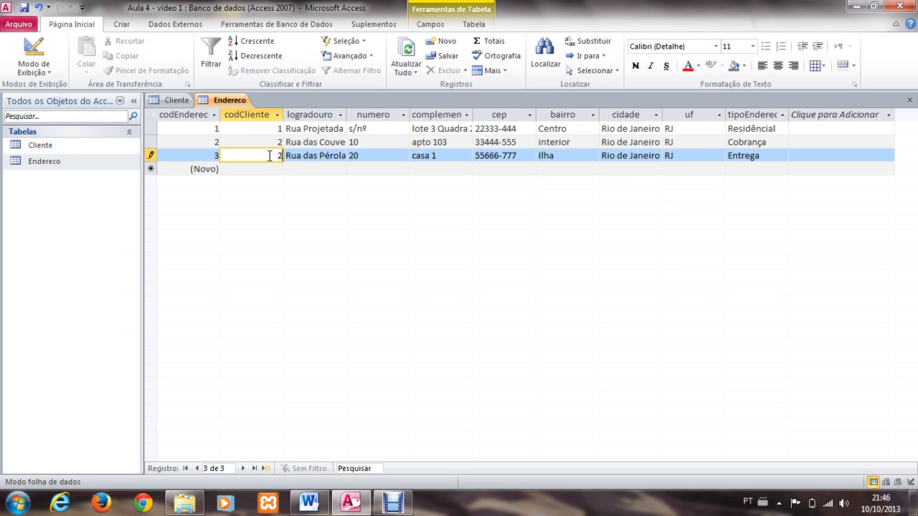
{"action": "key", "text": "BackSpace"}
{"action": "type", "text": "1"}
{"action": "key", "text": "Down"}
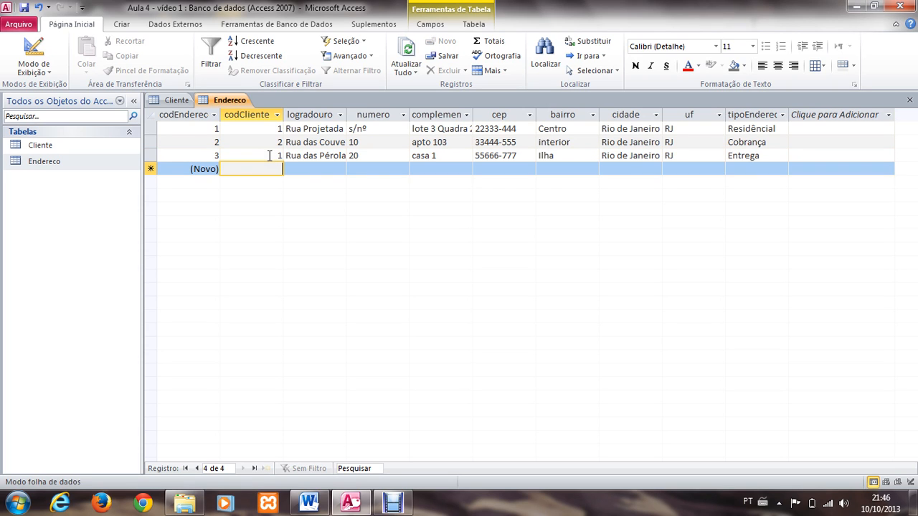
Step: Close the Endereco and Cliente tables
{"action": "left_click", "coordinate": [266, 138]}
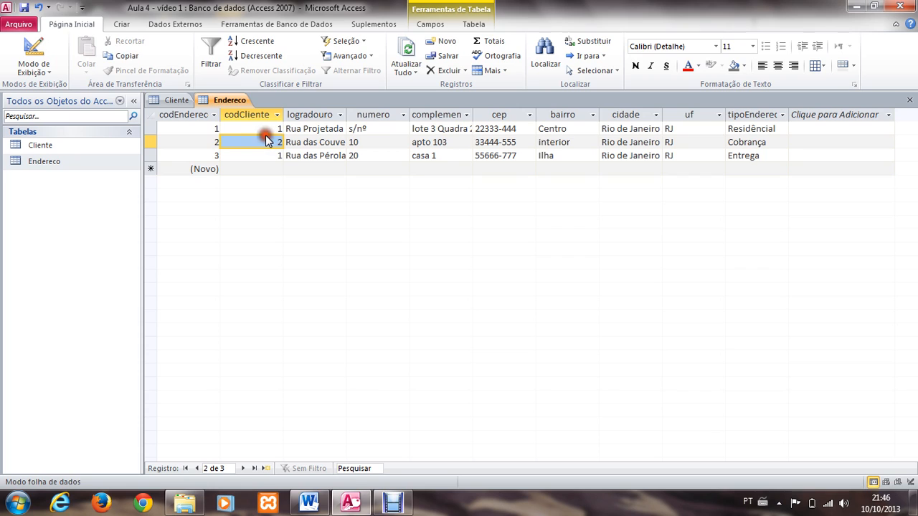
{"action": "left_click", "coordinate": [256, 128]}
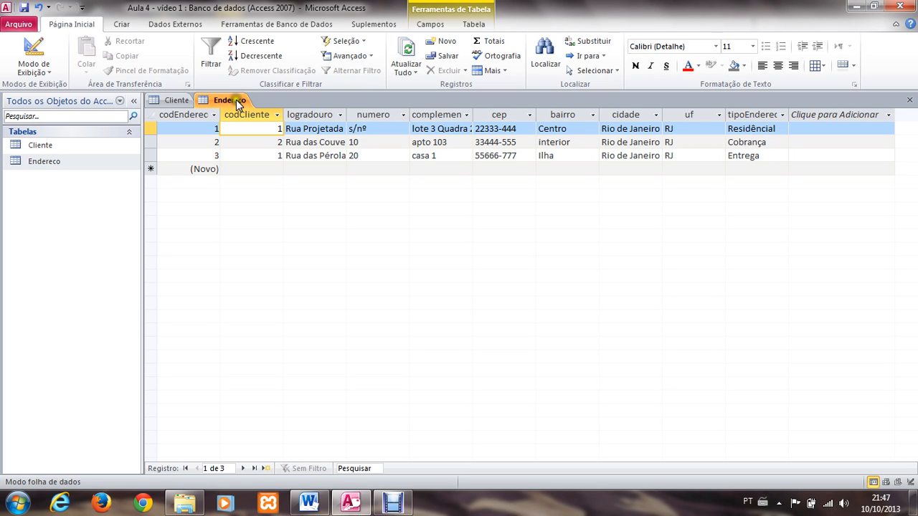
{"action": "left_click", "coordinate": [910, 100]}
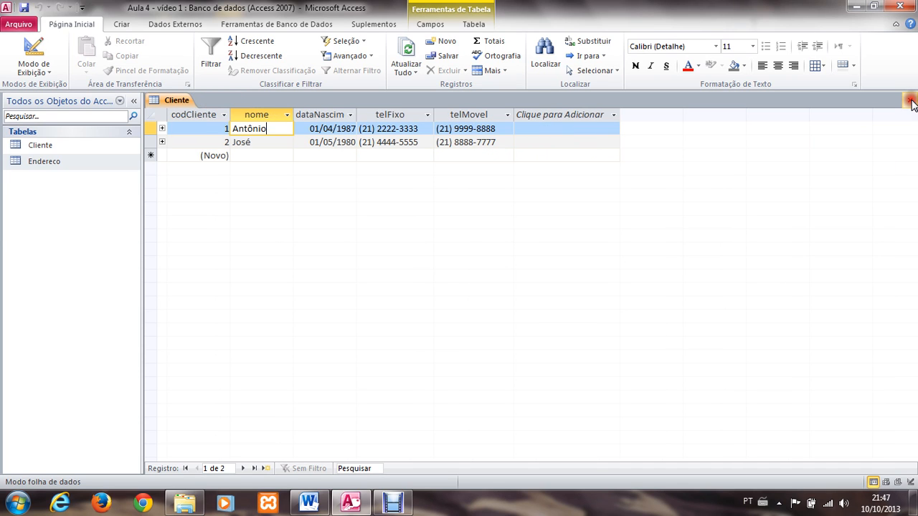
{"action": "left_click", "coordinate": [910, 100]}
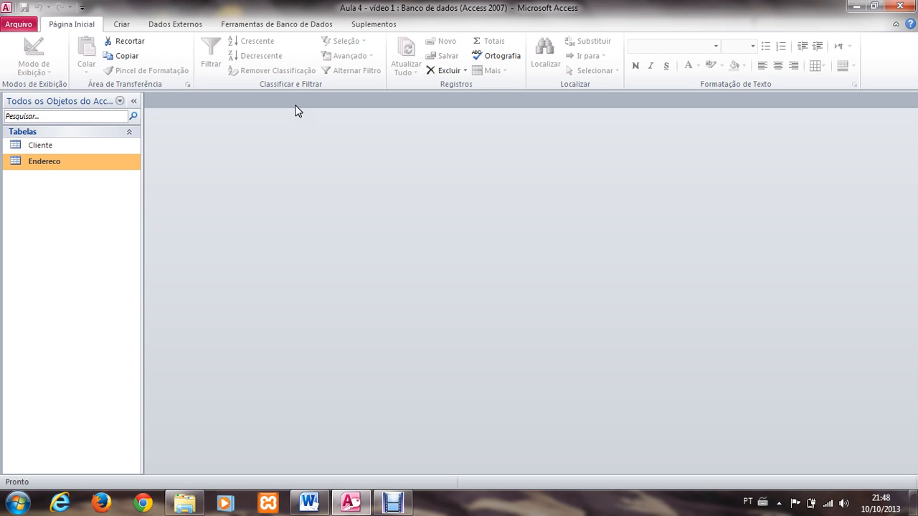
Step: Reopen the Cliente table to review the clients' telFixo entries, and close it again
{"action": "double_click", "coordinate": [41, 144]}
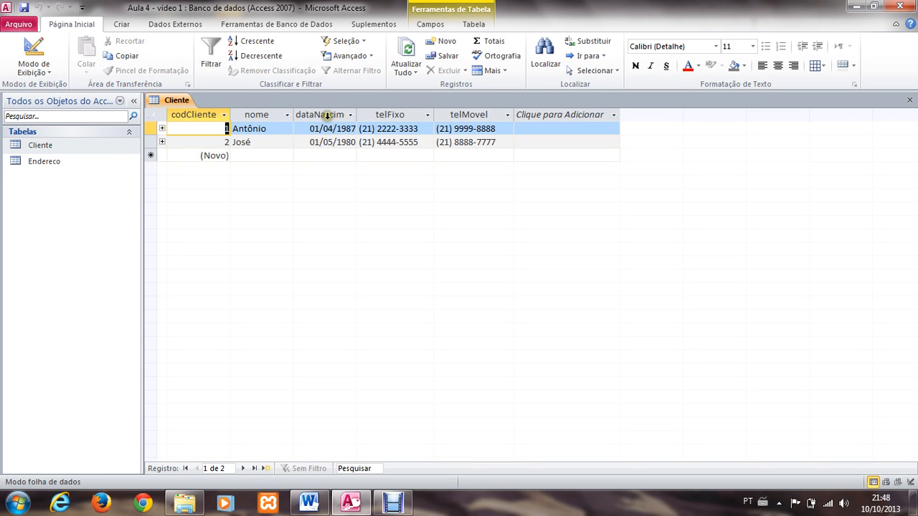
{"action": "left_click", "coordinate": [404, 143]}
{"action": "left_click", "coordinate": [406, 130]}
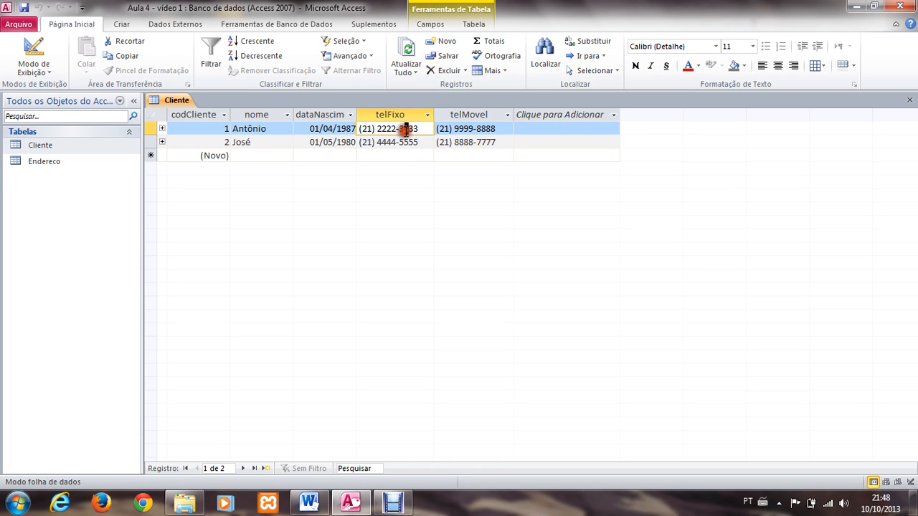
{"action": "left_click", "coordinate": [911, 101]}
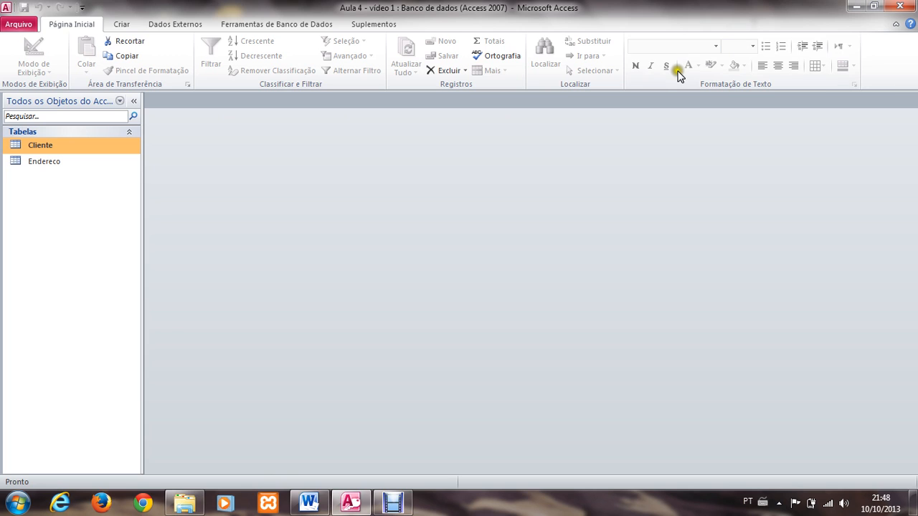
Step: Start a new form with the Form Wizard, based on the Cliente table and including all of its fields
{"action": "left_click", "coordinate": [126, 24]}
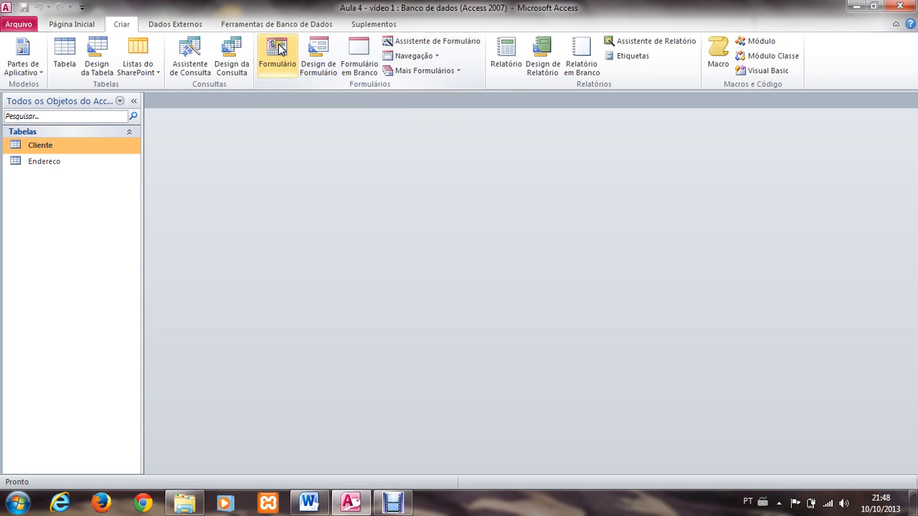
{"action": "left_click", "coordinate": [438, 41]}
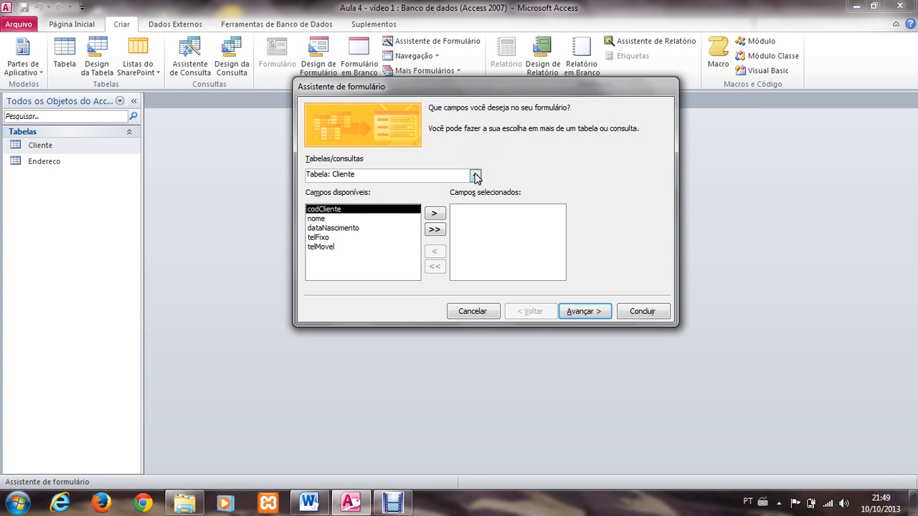
{"action": "left_click", "coordinate": [331, 210]}
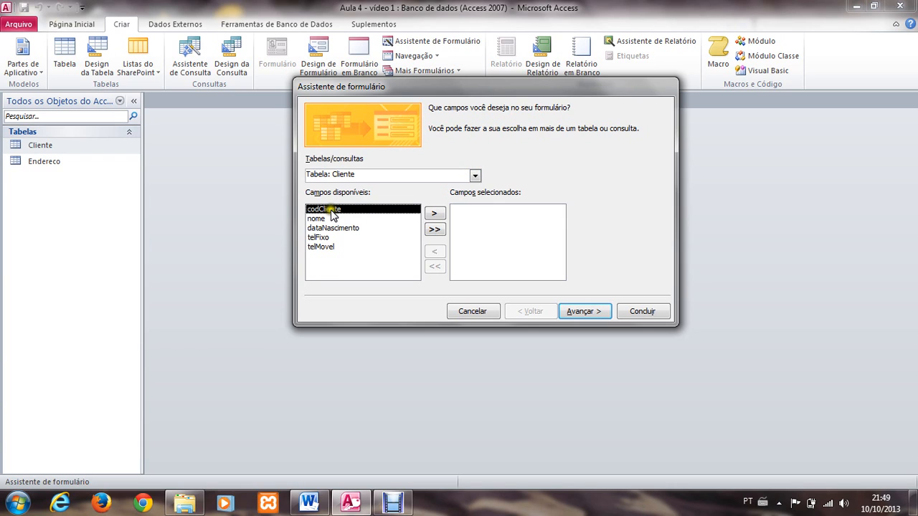
{"action": "left_click", "coordinate": [480, 181]}
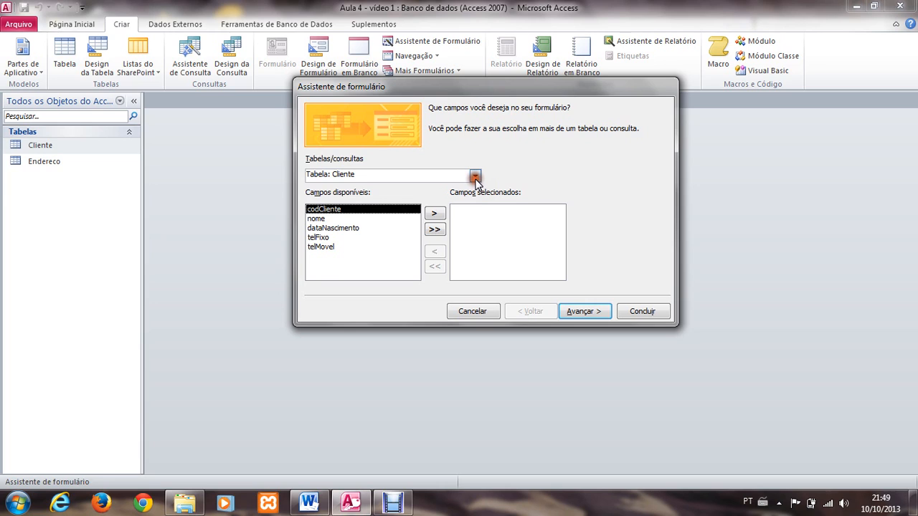
{"action": "left_click", "coordinate": [475, 179]}
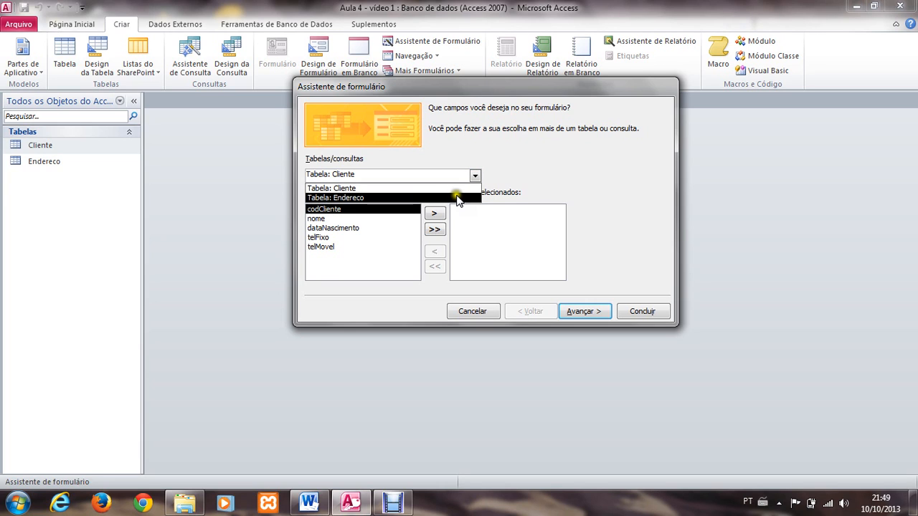
{"action": "left_click", "coordinate": [456, 191]}
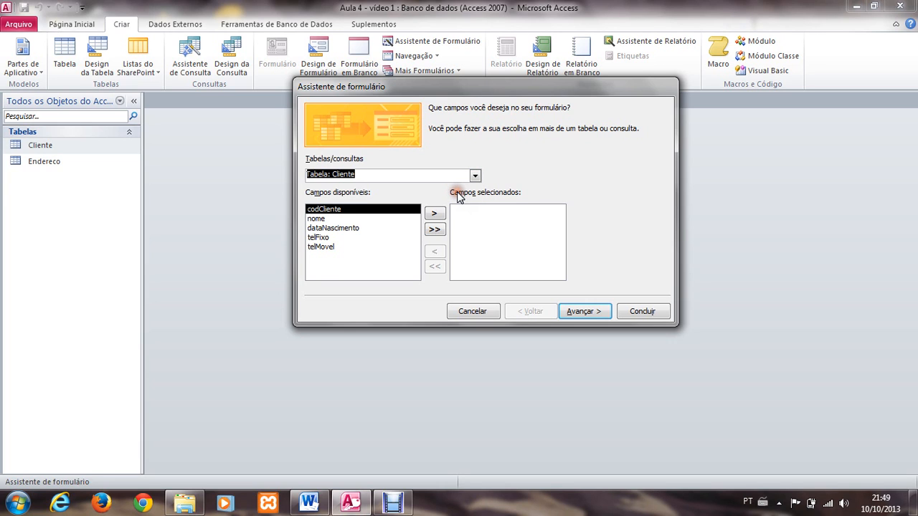
{"action": "left_click", "coordinate": [431, 230]}
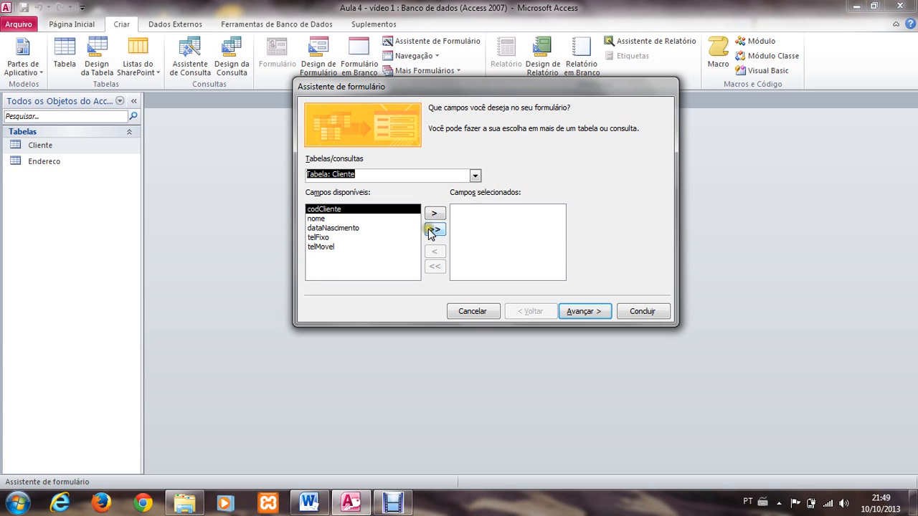
Step: Preview the Justificado layout for the new form, and choose the Coluna layout
{"action": "left_click", "coordinate": [585, 311]}
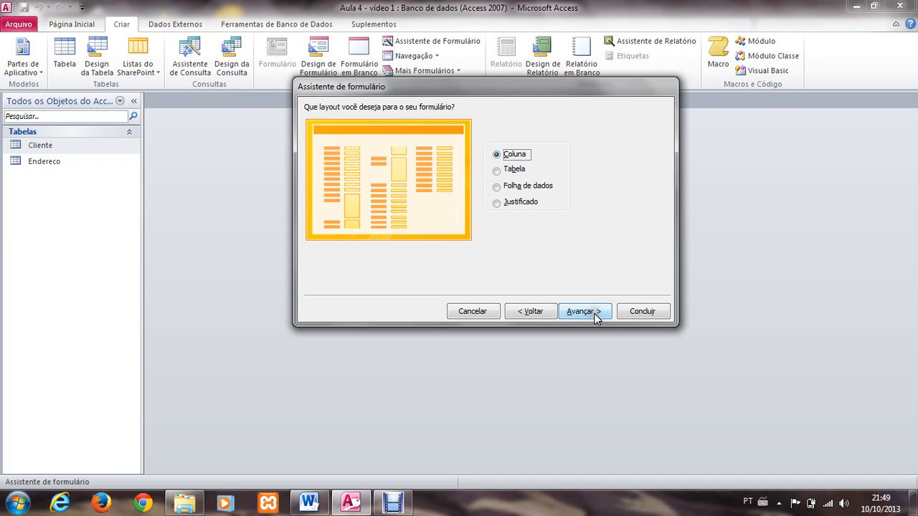
{"action": "left_click", "coordinate": [498, 170]}
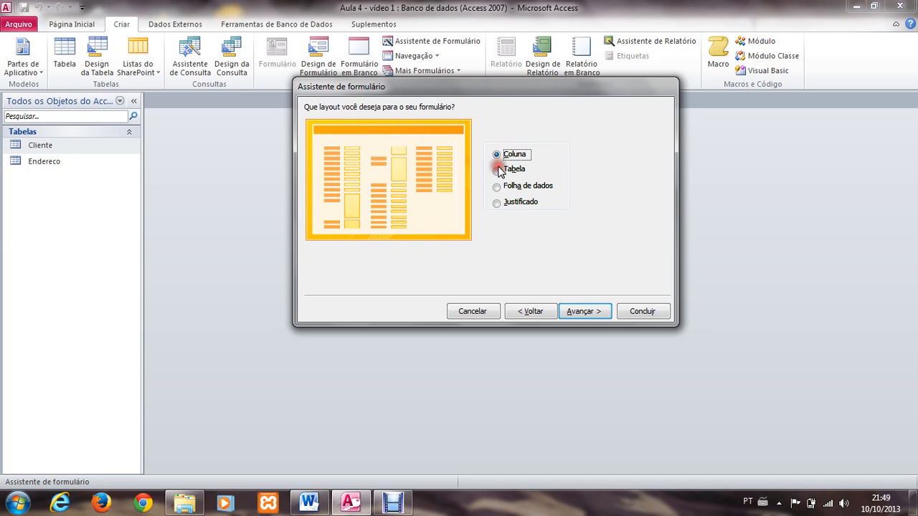
{"action": "left_click", "coordinate": [498, 155]}
{"action": "left_click", "coordinate": [497, 203]}
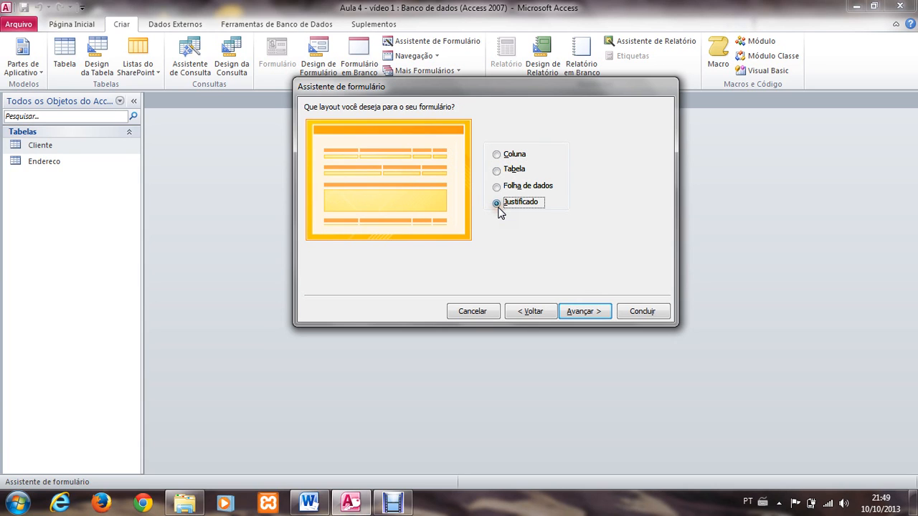
{"action": "left_click", "coordinate": [496, 154]}
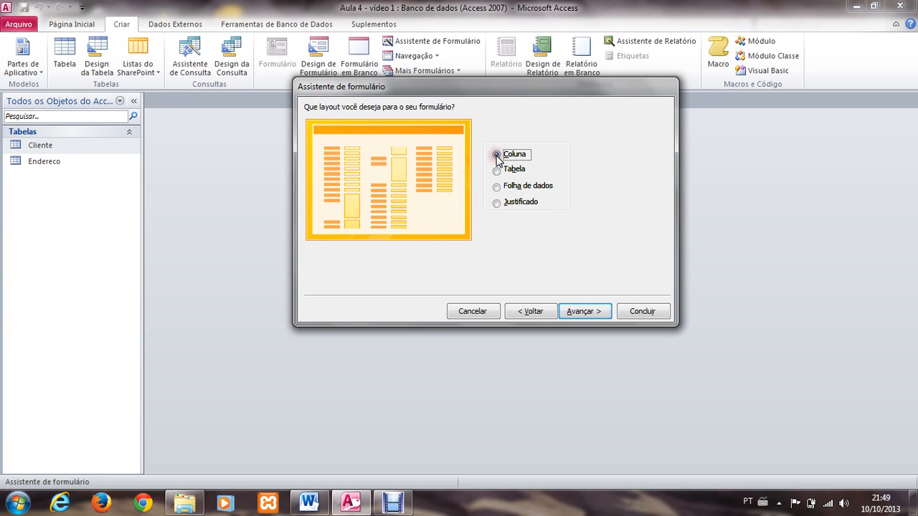
Step: Finish the form with the title Cliente, opening it to view or enter information
{"action": "left_click", "coordinate": [573, 316]}
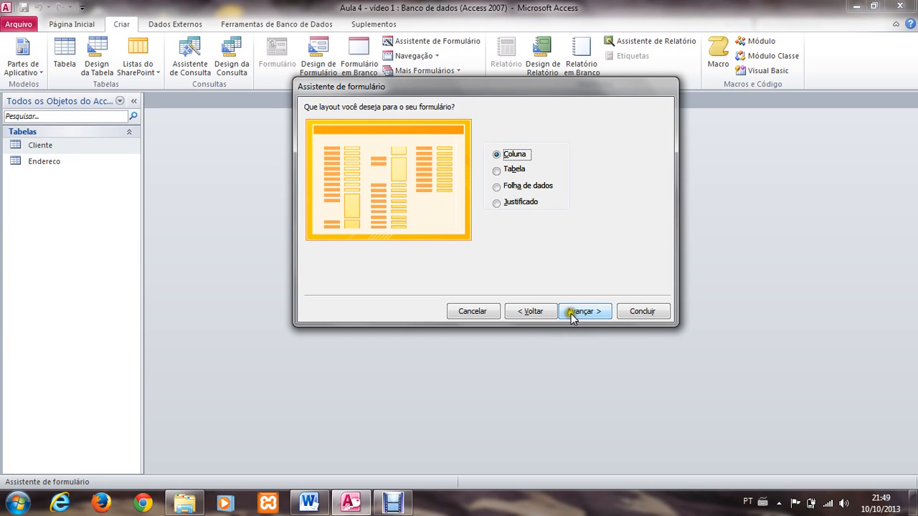
{"action": "left_click", "coordinate": [572, 316]}
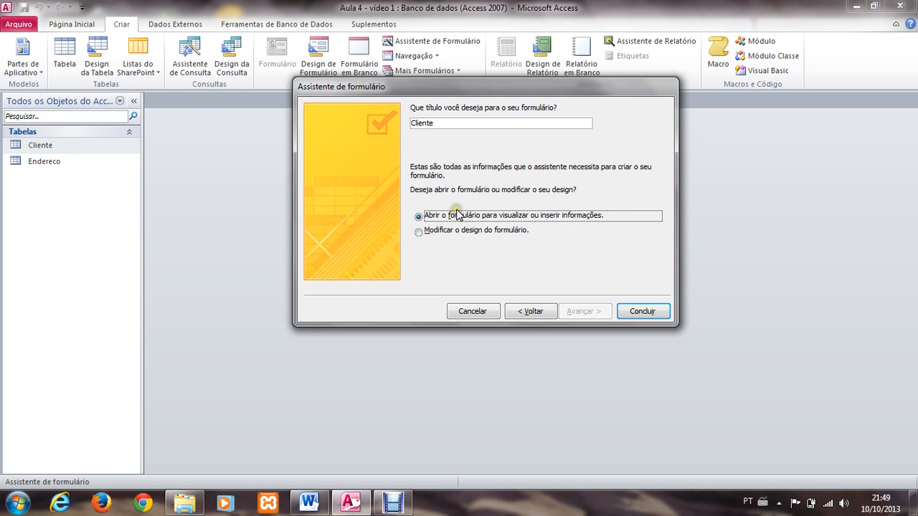
{"action": "left_click", "coordinate": [642, 310]}
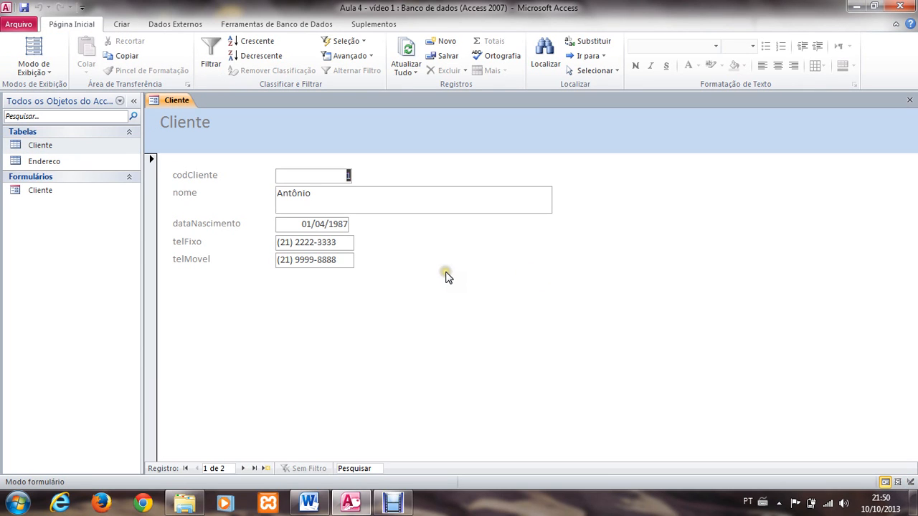
{"action": "left_click", "coordinate": [59, 147]}
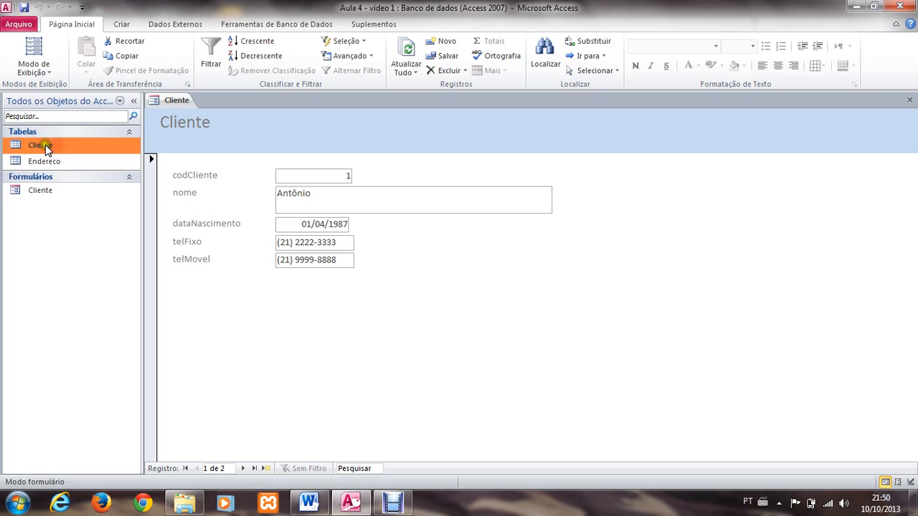
{"action": "left_click", "coordinate": [45, 190]}
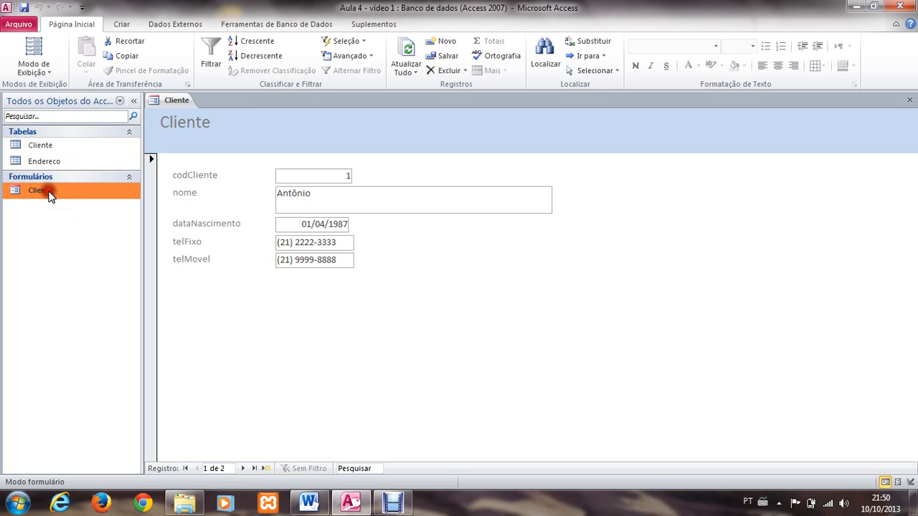
Step: Examine the Cliente form's fields for the first client, from the phone numbers up to codCliente
{"action": "left_click", "coordinate": [47, 149]}
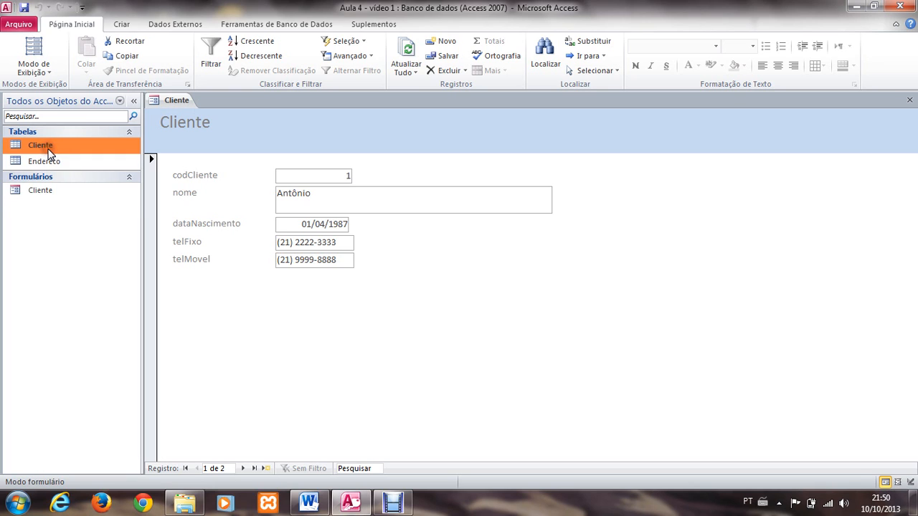
{"action": "left_click", "coordinate": [53, 188]}
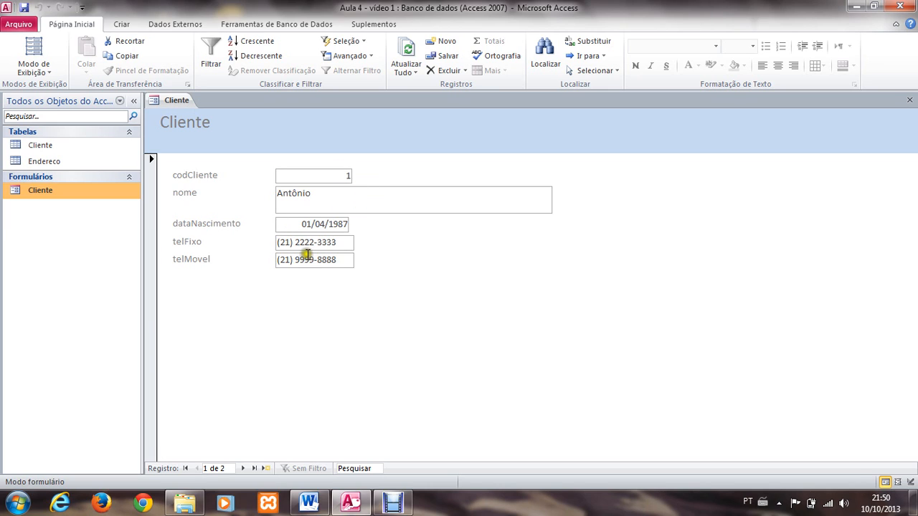
{"action": "left_click", "coordinate": [281, 241]}
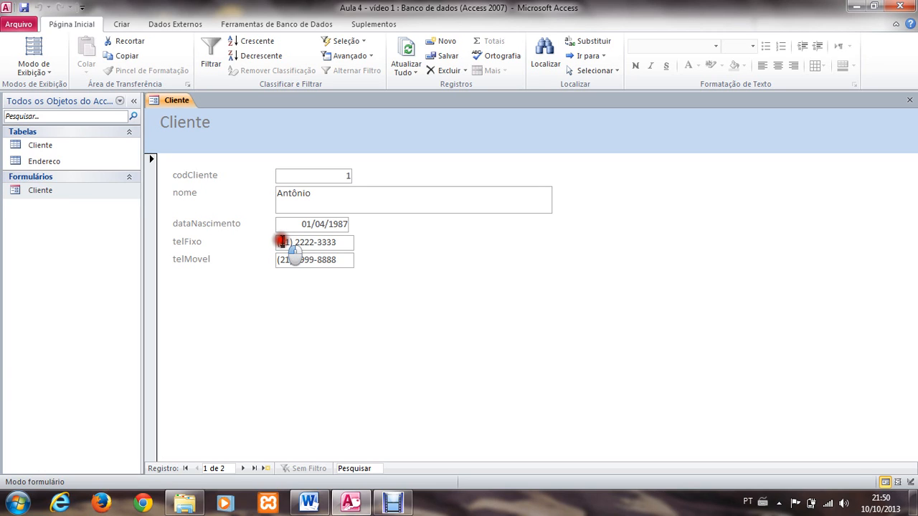
{"action": "left_click", "coordinate": [304, 242]}
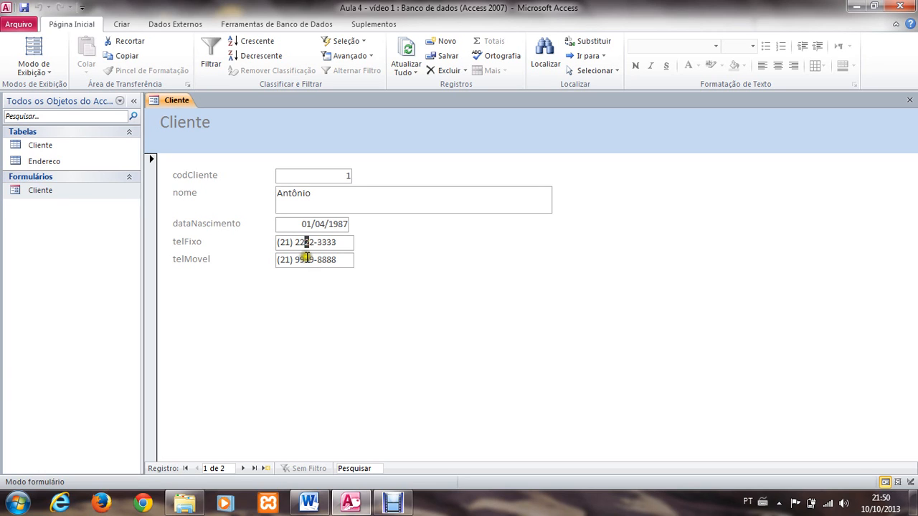
{"action": "left_click", "coordinate": [305, 258]}
{"action": "left_click", "coordinate": [302, 243]}
{"action": "left_click", "coordinate": [309, 228]}
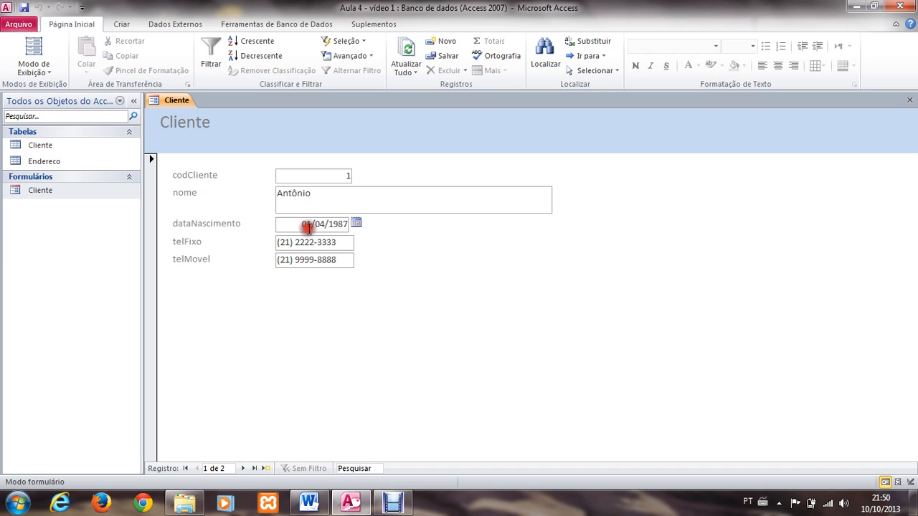
{"action": "left_click", "coordinate": [304, 179]}
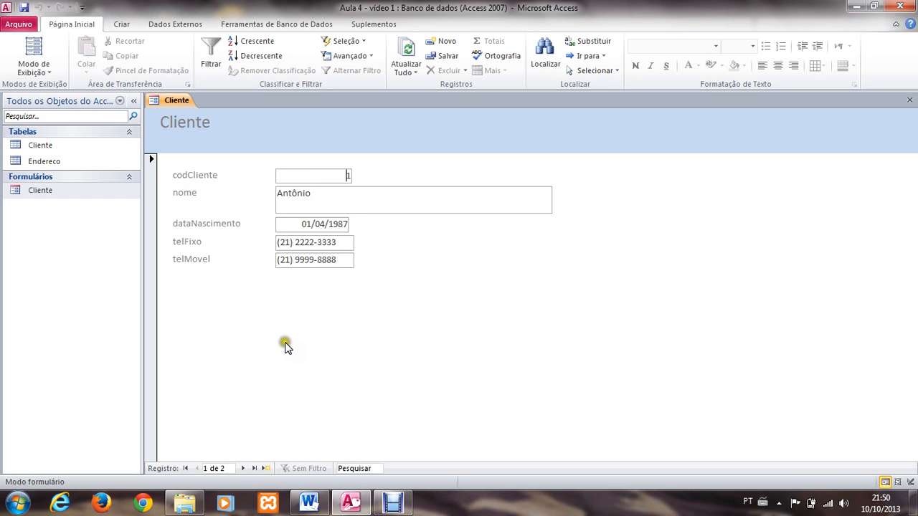
Step: Advance through the Cliente form to a new blank record and enter the new client's name in nome
{"action": "left_click", "coordinate": [243, 468]}
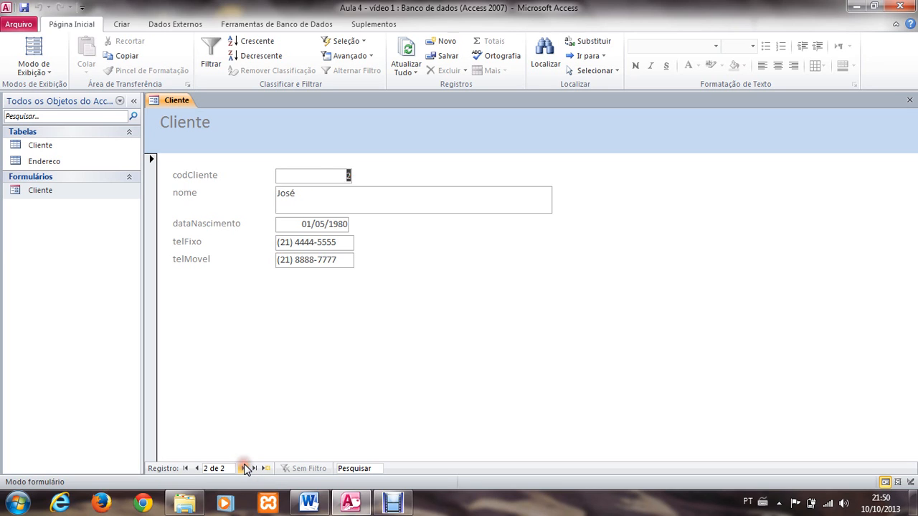
{"action": "left_click", "coordinate": [244, 468]}
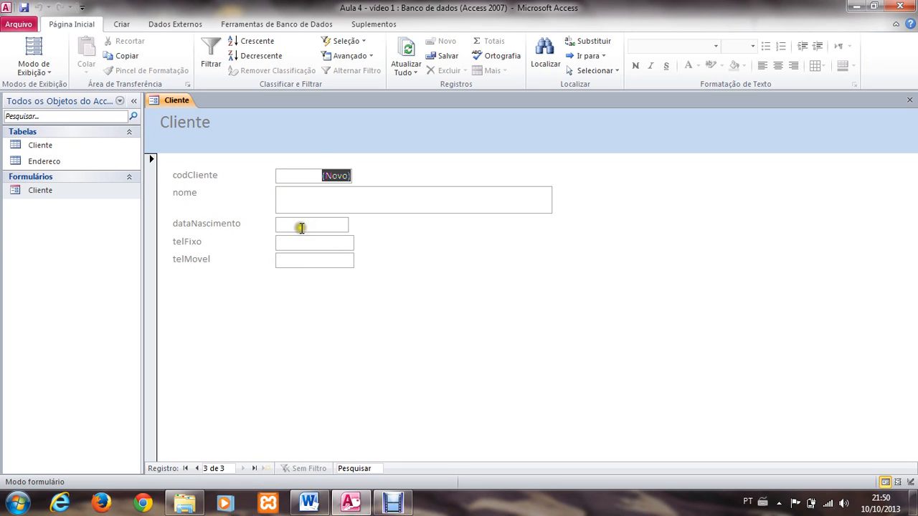
{"action": "left_click", "coordinate": [299, 206]}
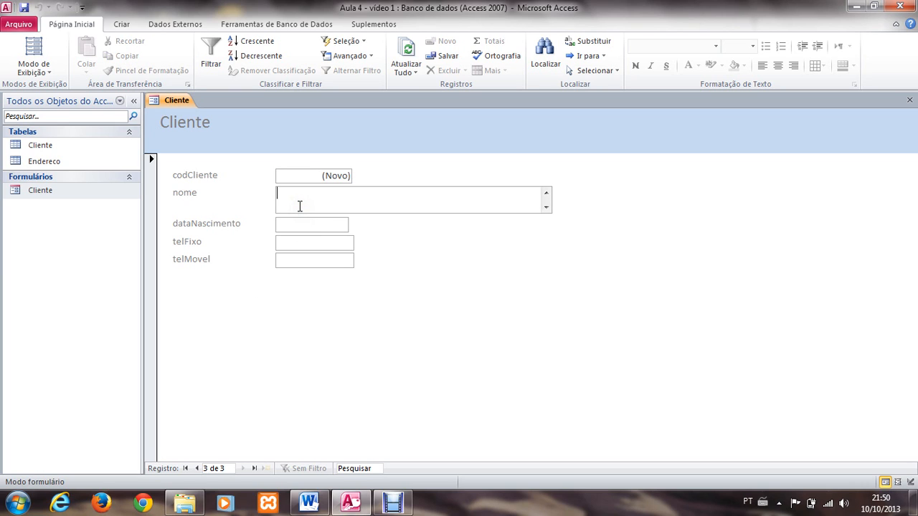
{"action": "type", "text": "Jupira"}
{"action": "key", "text": "Tab"}
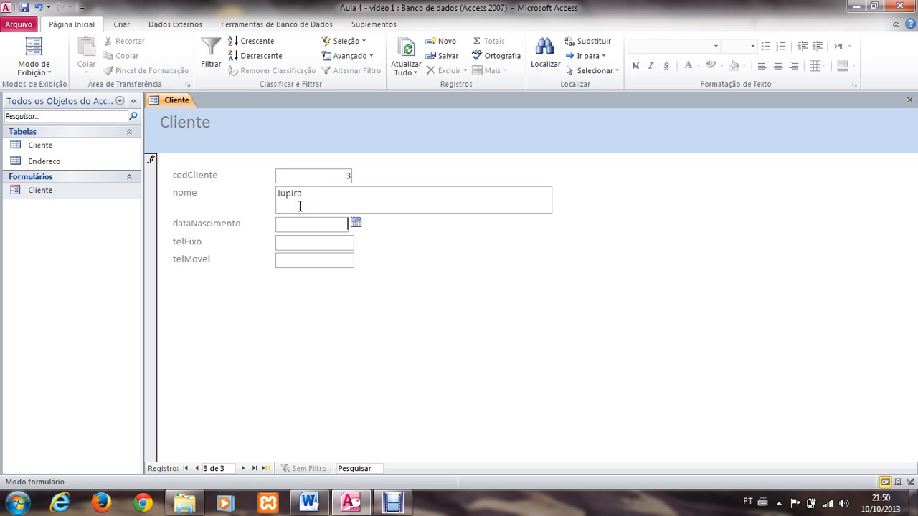
Step: Fill in the new client's dataNascimento with a date chosen from the calendar, and correct its year
{"action": "left_click", "coordinate": [353, 224]}
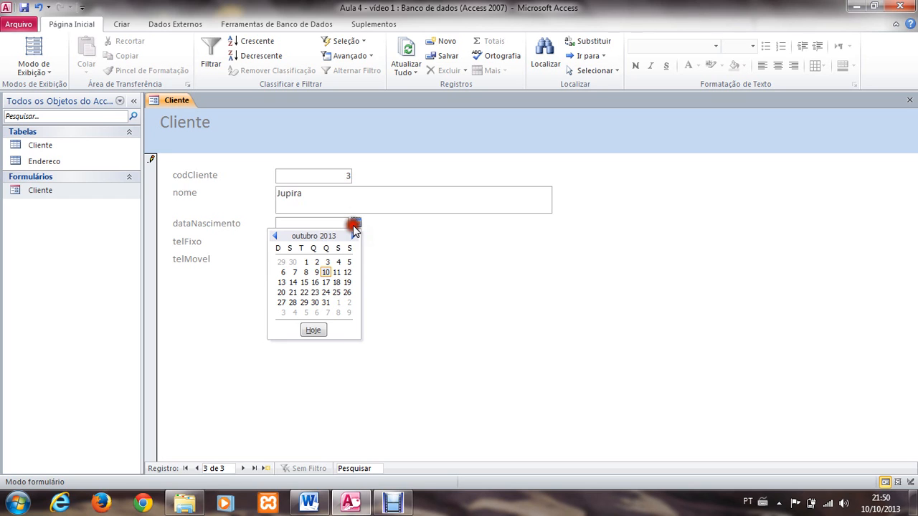
{"action": "left_click", "coordinate": [276, 237]}
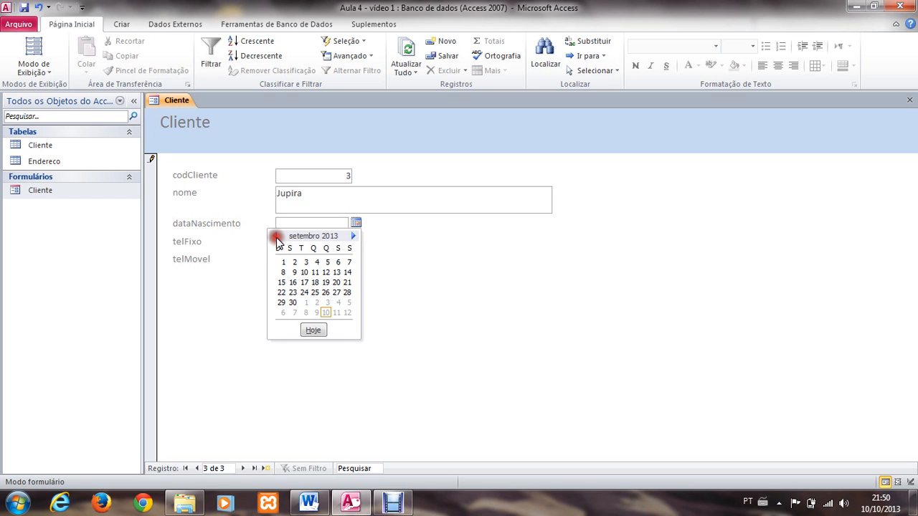
{"action": "left_click", "coordinate": [306, 262]}
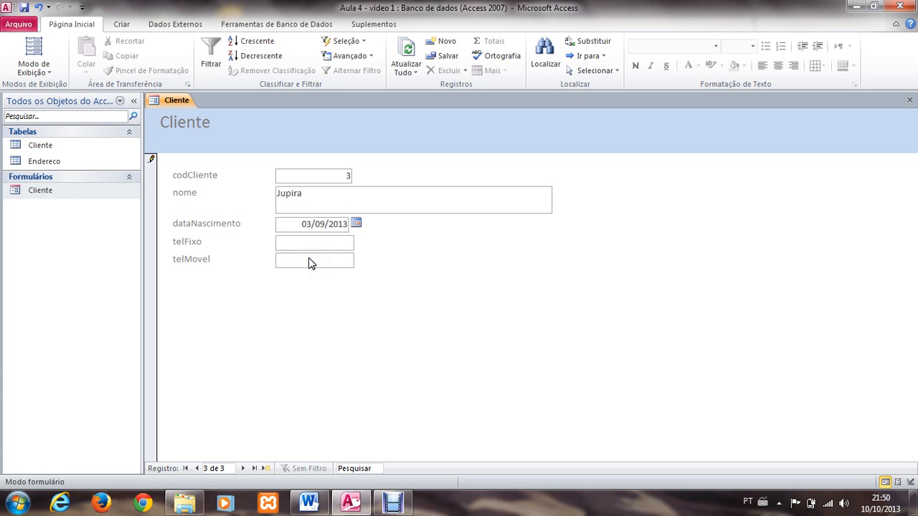
{"action": "left_click", "coordinate": [330, 223]}
{"action": "double_click", "coordinate": [332, 224]}
{"action": "type", "text": "1987"}
{"action": "key", "text": "BackSpace"}
{"action": "type", "text": "8"}
{"action": "key", "text": "Tab"}
Step: Enter the new client's landline and mobile numbers in telFixo and telMovel, and save the record by moving on to a blank one
{"action": "type", "text": "21) "}
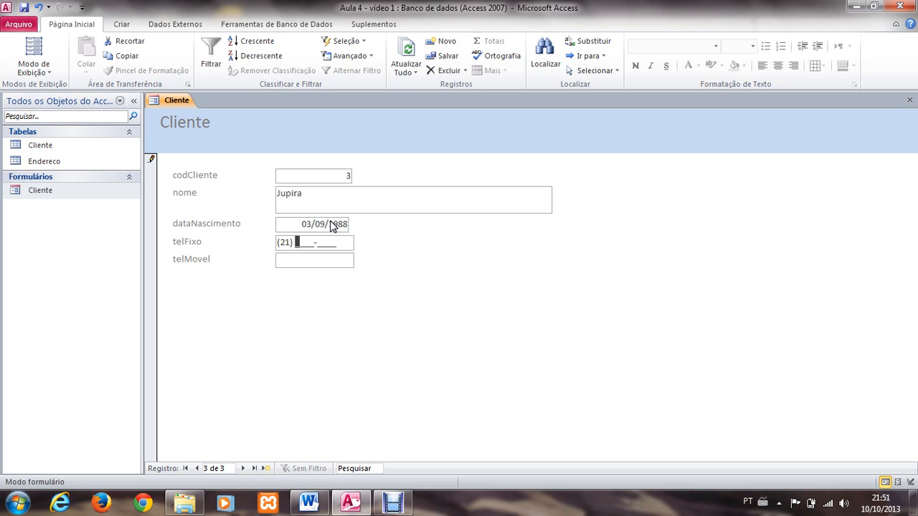
{"action": "type", "text": "6666-7777"}
{"action": "key", "text": "Tab"}
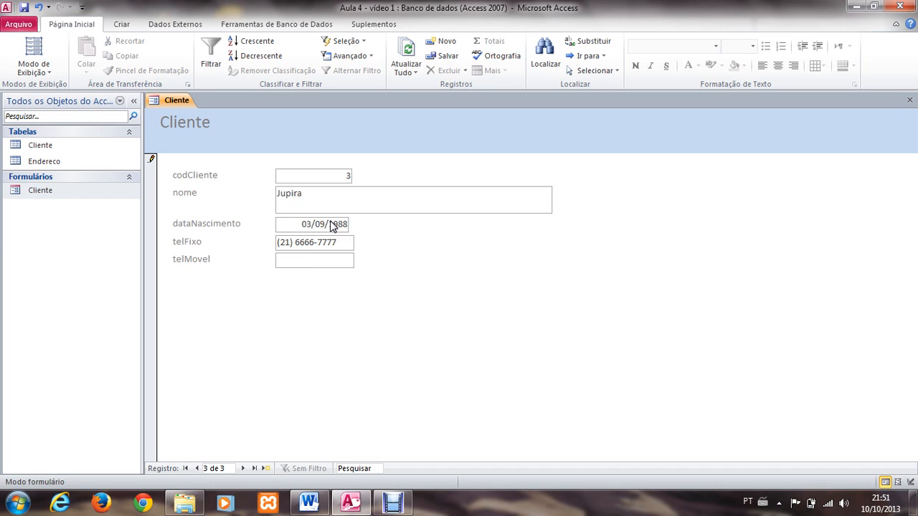
{"action": "type", "text": "21) "}
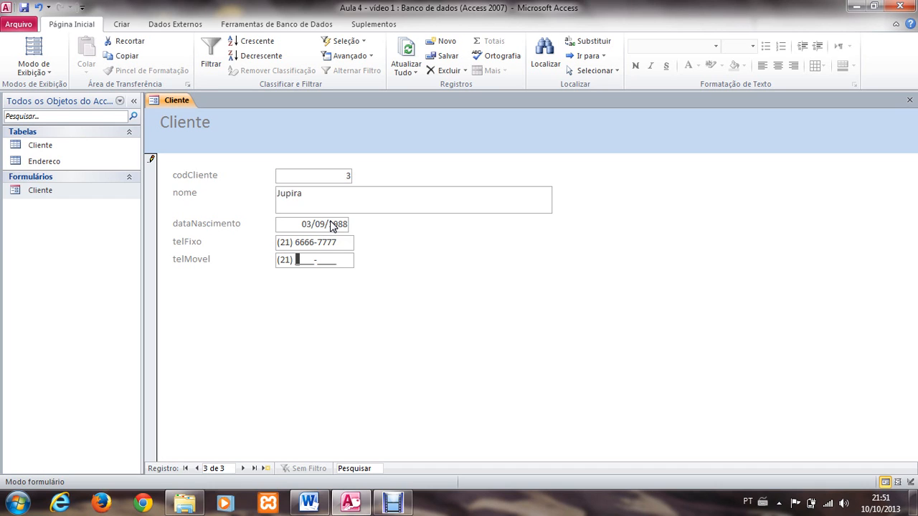
{"action": "type", "text": "7777-8888"}
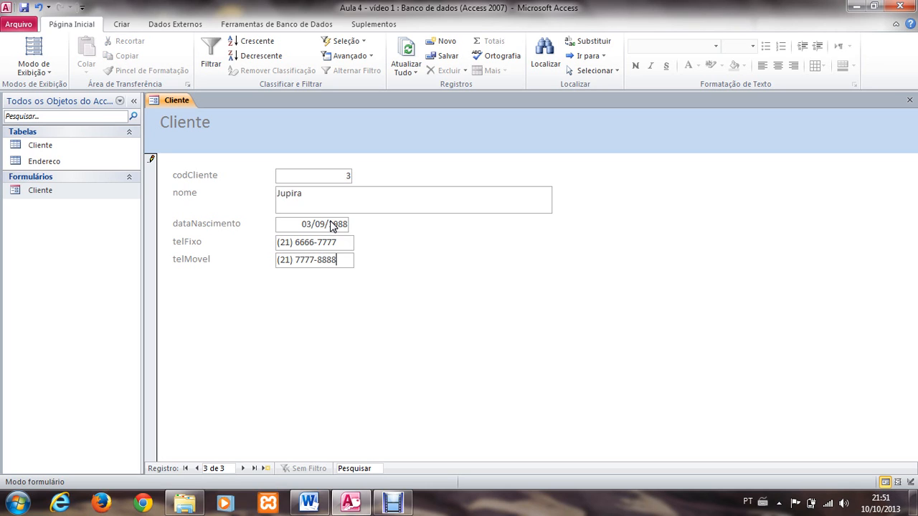
{"action": "key", "text": "Tab"}
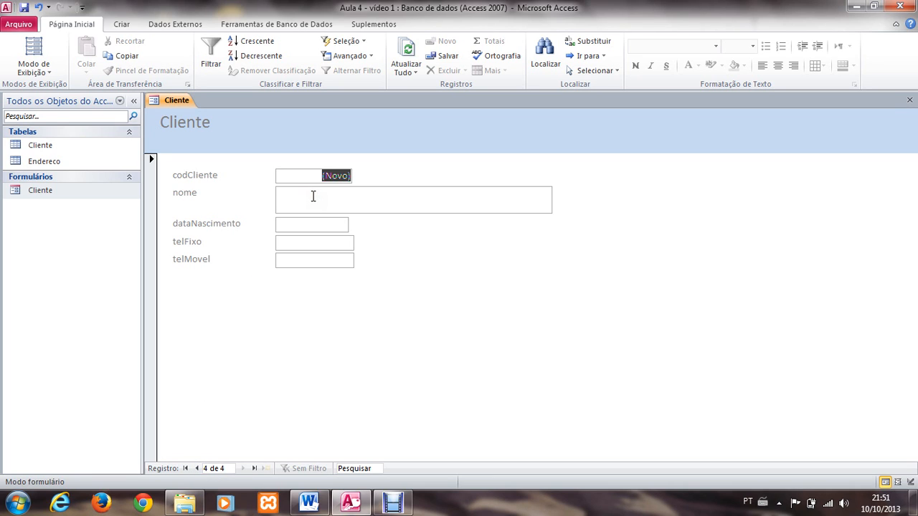
Step: Browse back to the first record in the form, check the entries in the Cliente table, and close the table
{"action": "left_click", "coordinate": [195, 469]}
{"action": "left_click", "coordinate": [197, 469]}
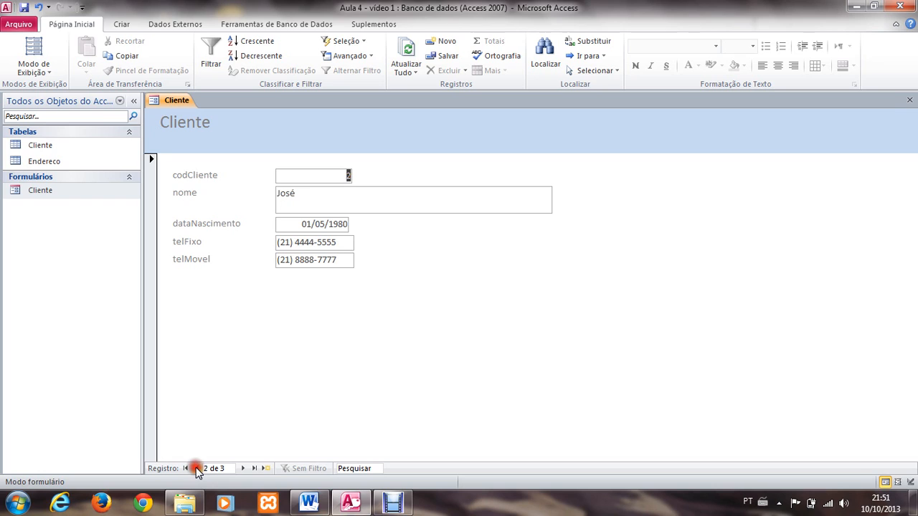
{"action": "left_click", "coordinate": [196, 469]}
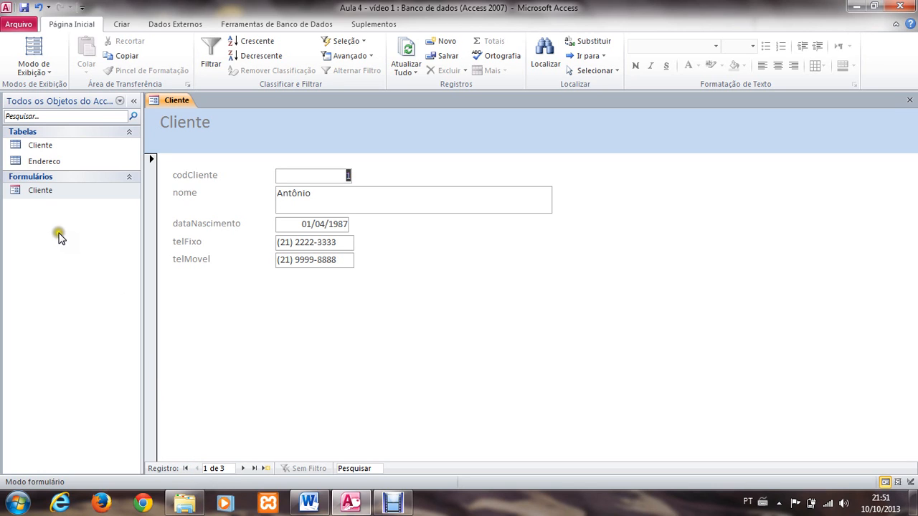
{"action": "double_click", "coordinate": [39, 145]}
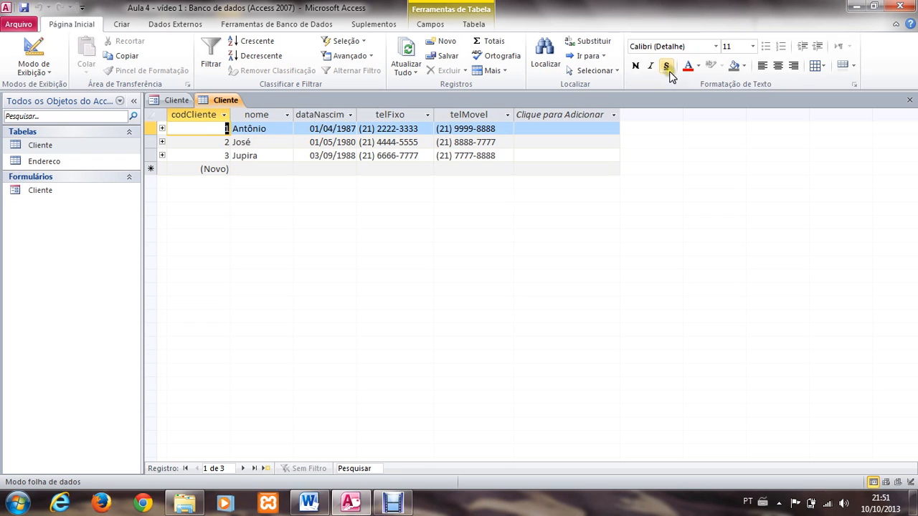
{"action": "left_click", "coordinate": [909, 100]}
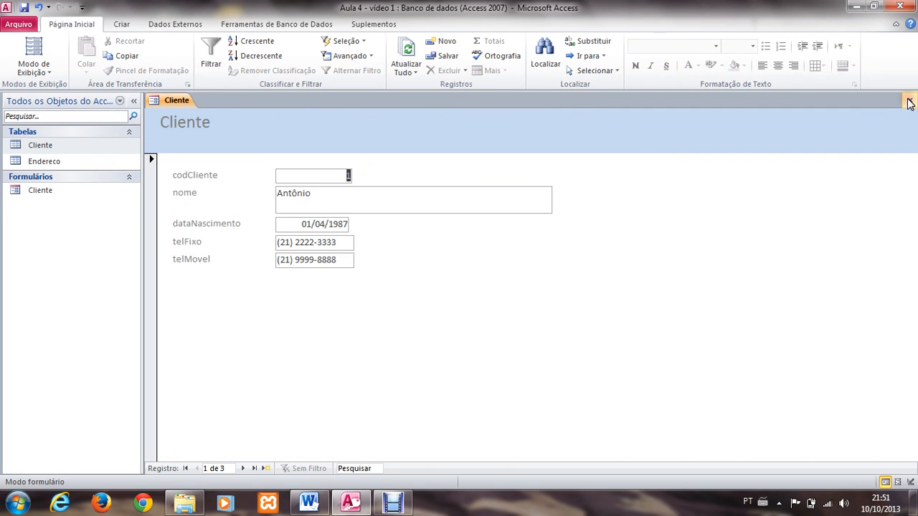
{"action": "left_click", "coordinate": [351, 195]}
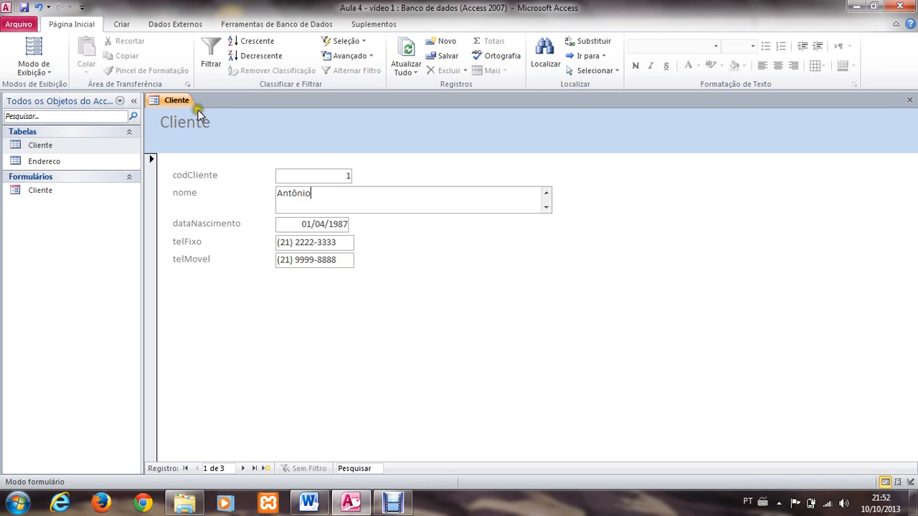
{"action": "left_click", "coordinate": [285, 175]}
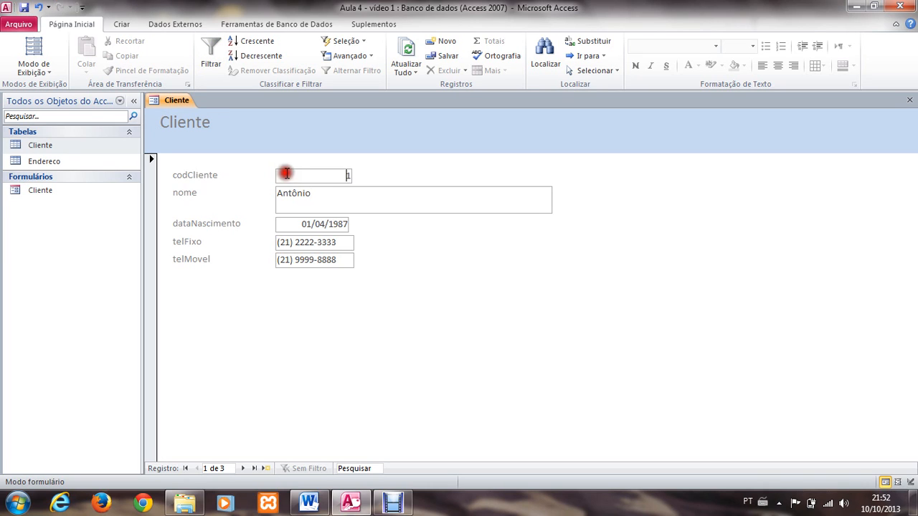
{"action": "left_click", "coordinate": [322, 198]}
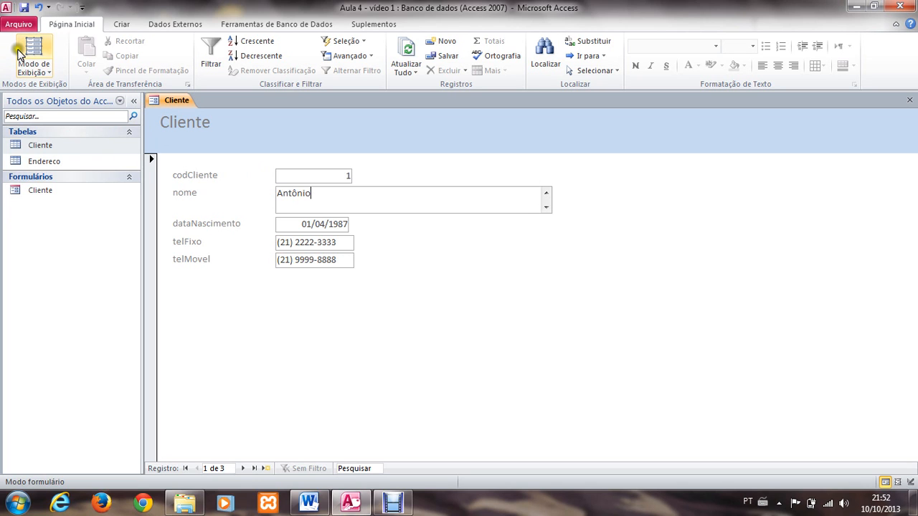
Step: Show the Cliente form in Design view and extend its Detalhe section to about 9.4 cm high
{"action": "left_click", "coordinate": [32, 65]}
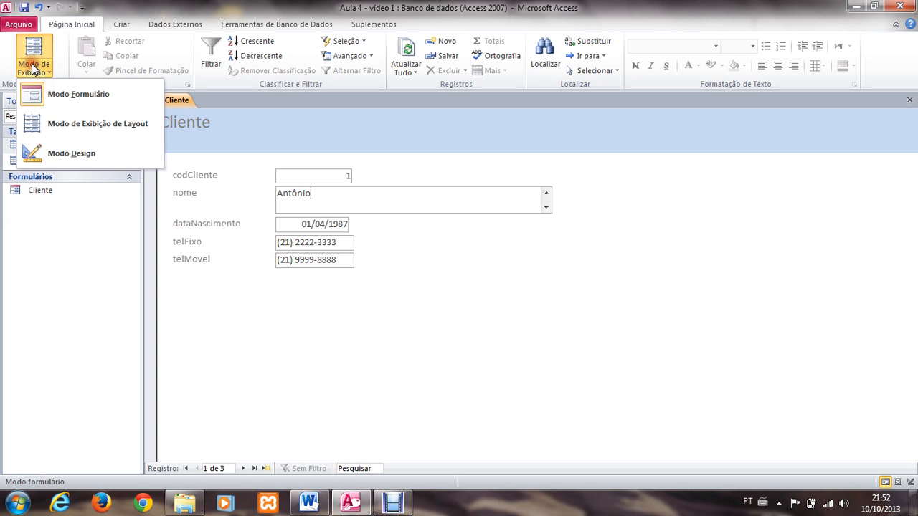
{"action": "left_click", "coordinate": [34, 159]}
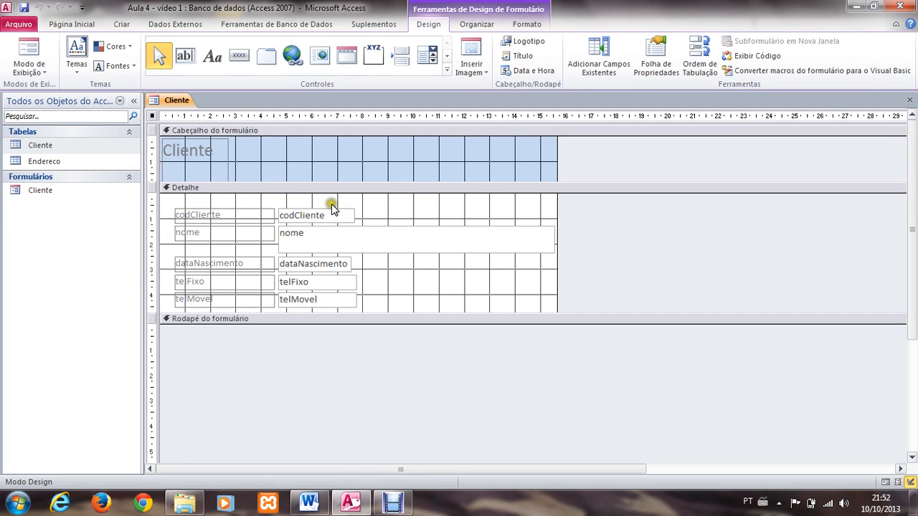
{"action": "left_click", "coordinate": [447, 314]}
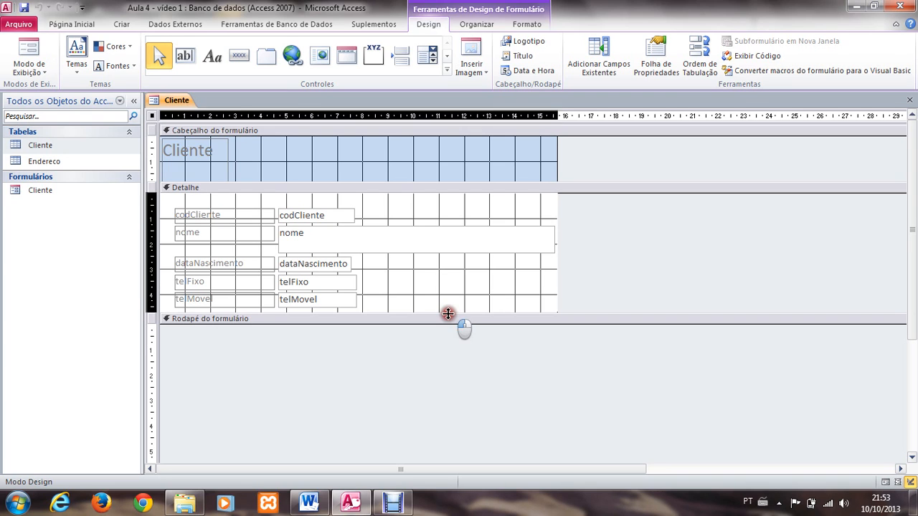
{"action": "left_click_drag", "start_coordinate": [448, 314], "coordinate": [454, 364]}
{"action": "left_click_drag", "start_coordinate": [456, 371], "coordinate": [459, 431]}
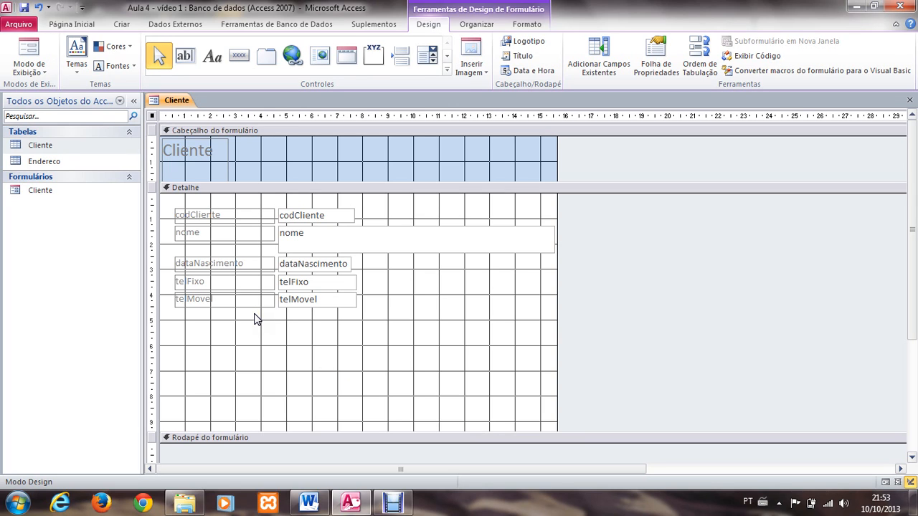
Step: Move all the field labels and text boxes slightly up within the Detalhe section, and widen the form to about 19 cm
{"action": "left_click", "coordinate": [169, 202]}
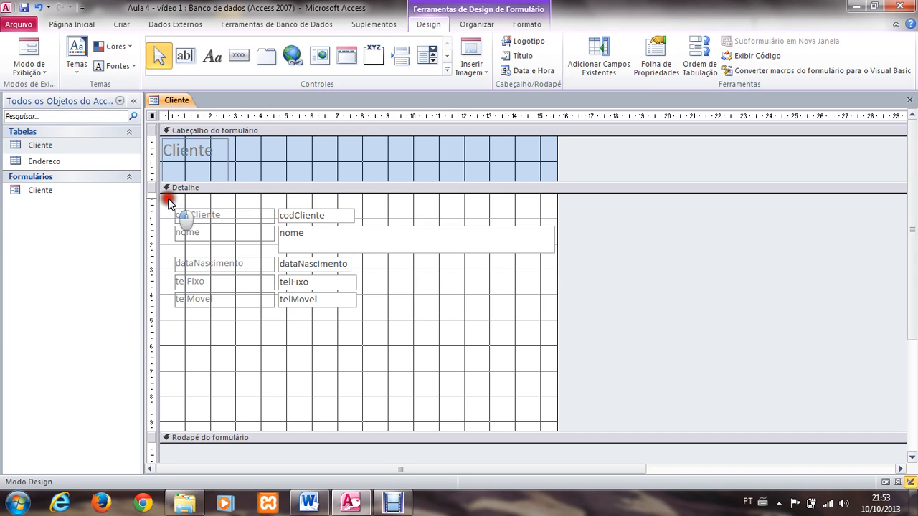
{"action": "left_click_drag", "start_coordinate": [170, 203], "coordinate": [539, 337]}
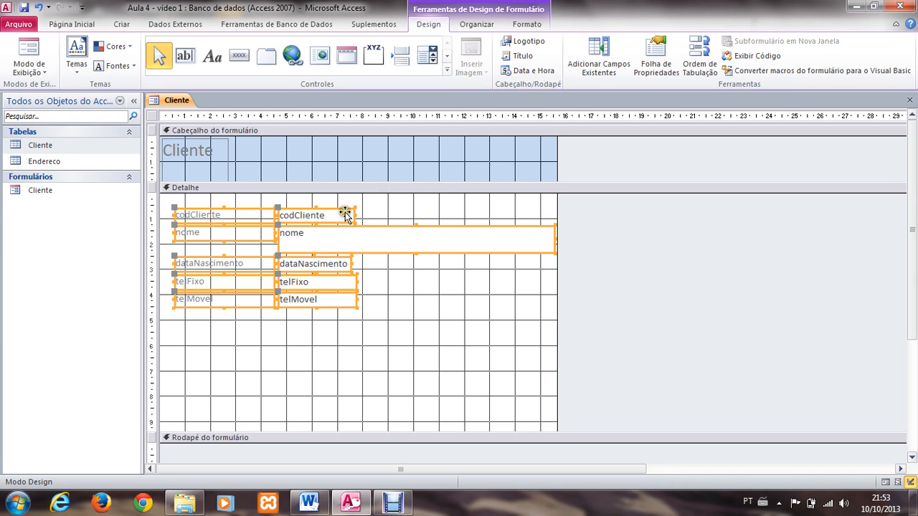
{"action": "left_click_drag", "start_coordinate": [345, 215], "coordinate": [342, 202]}
{"action": "left_click", "coordinate": [548, 282]}
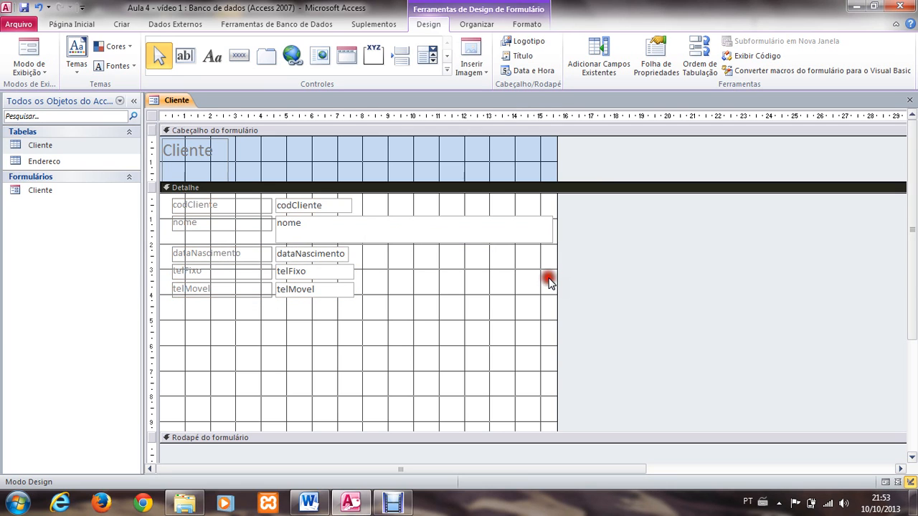
{"action": "left_click_drag", "start_coordinate": [558, 281], "coordinate": [638, 285]}
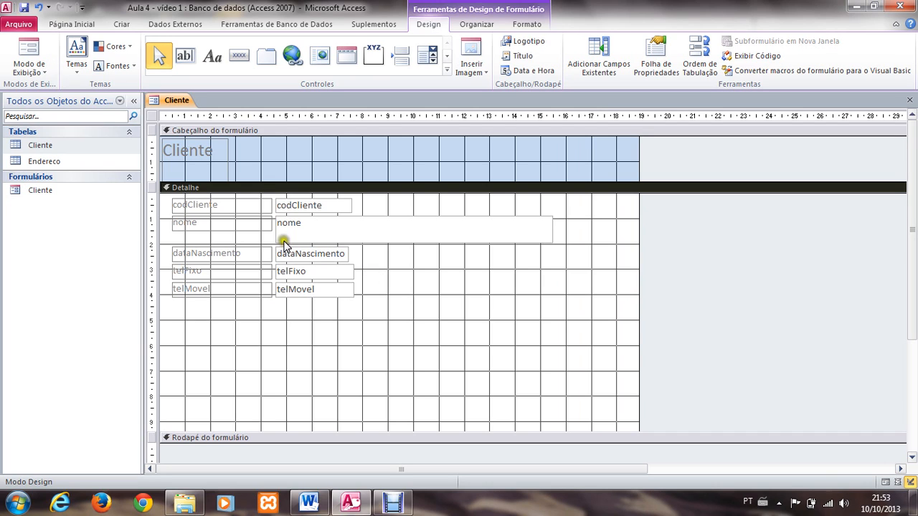
Step: Change the codCliente field's label text to "Código" in the Detalhe section
{"action": "left_click", "coordinate": [207, 208]}
{"action": "left_click", "coordinate": [213, 204]}
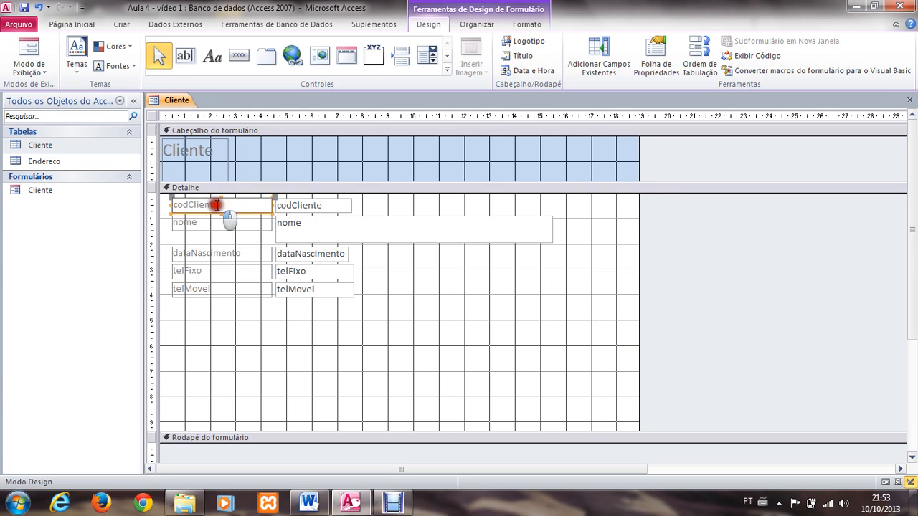
{"action": "left_click_drag", "start_coordinate": [216, 203], "coordinate": [168, 205]}
{"action": "type", "text": "Có"}
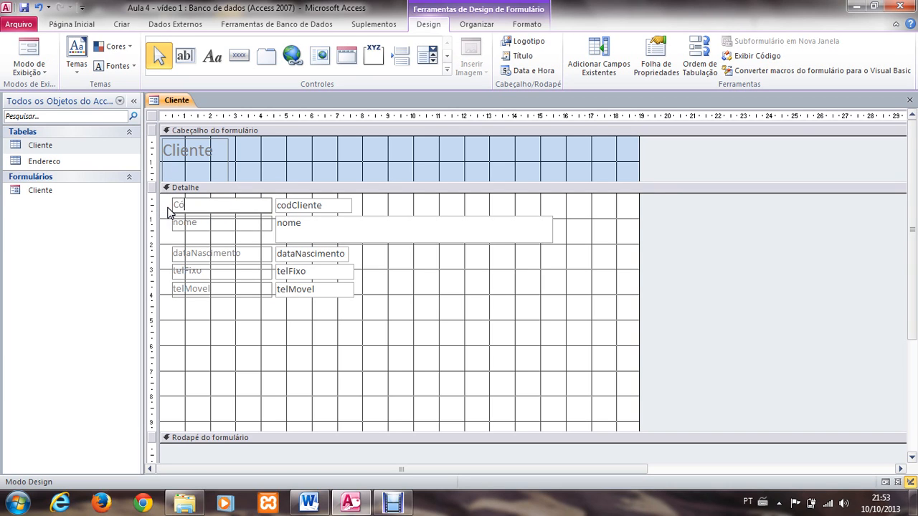
{"action": "type", "text": "digo"}
Step: Change the nome field's label text to "Nome do cliente"
{"action": "left_click", "coordinate": [190, 223]}
{"action": "left_click", "coordinate": [198, 222]}
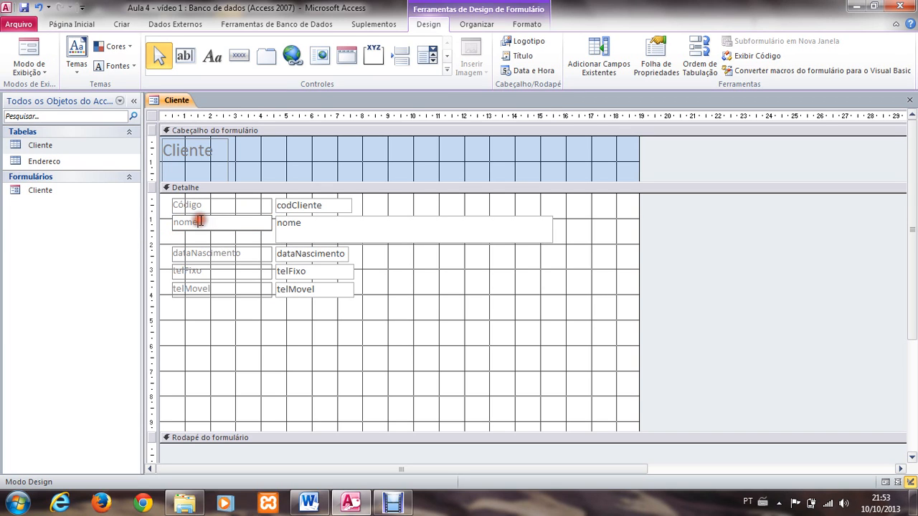
{"action": "left_click_drag", "start_coordinate": [200, 222], "coordinate": [78, 200]}
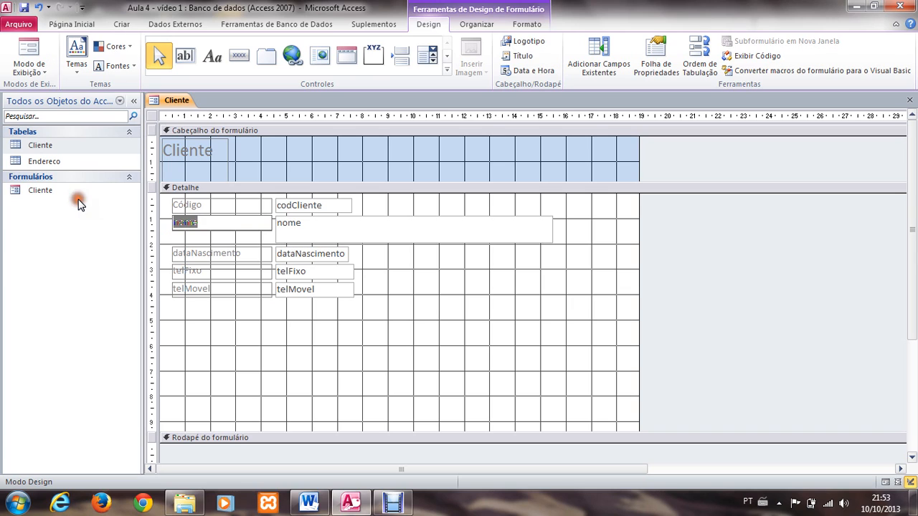
{"action": "type", "text": "Nome do cliente"}
{"action": "left_click", "coordinate": [78, 213]}
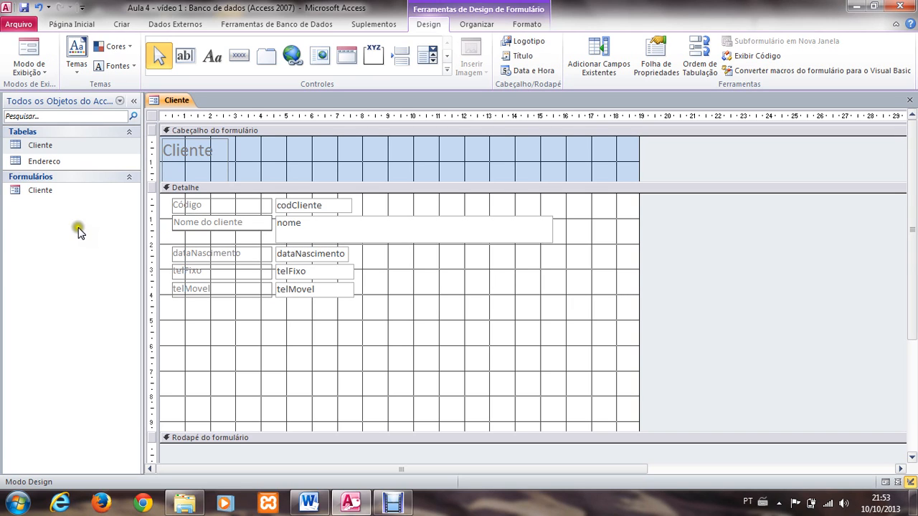
Step: Change the dataNascimento field's label text to "Data de nascimento"
{"action": "left_click", "coordinate": [177, 256]}
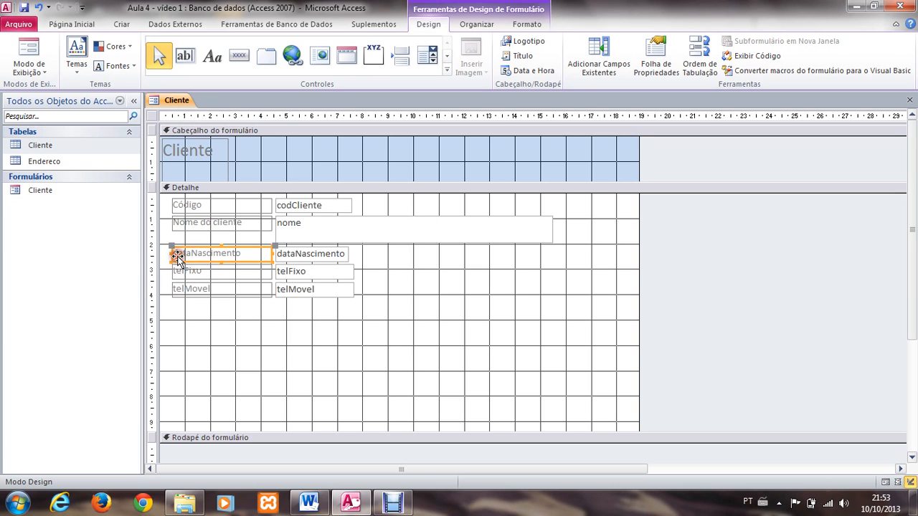
{"action": "left_click", "coordinate": [248, 254]}
{"action": "double_click", "coordinate": [248, 253]}
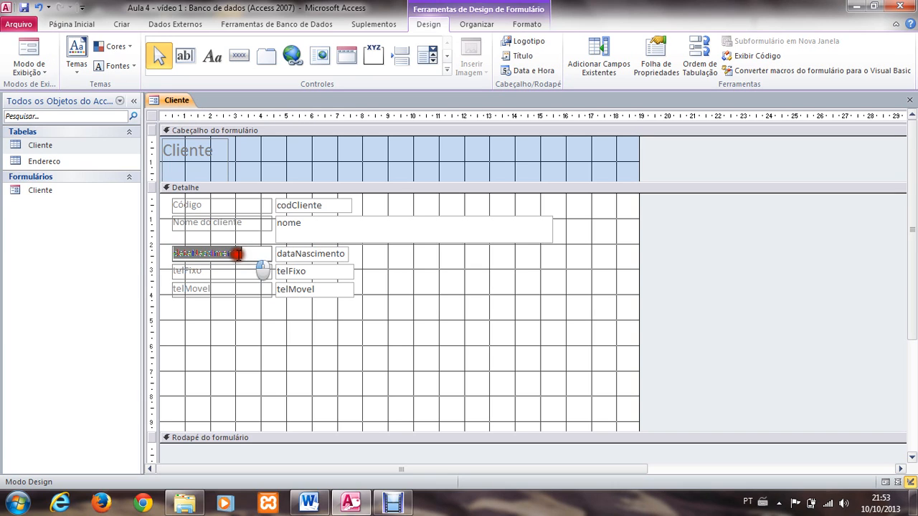
{"action": "type", "text": "Data de "}
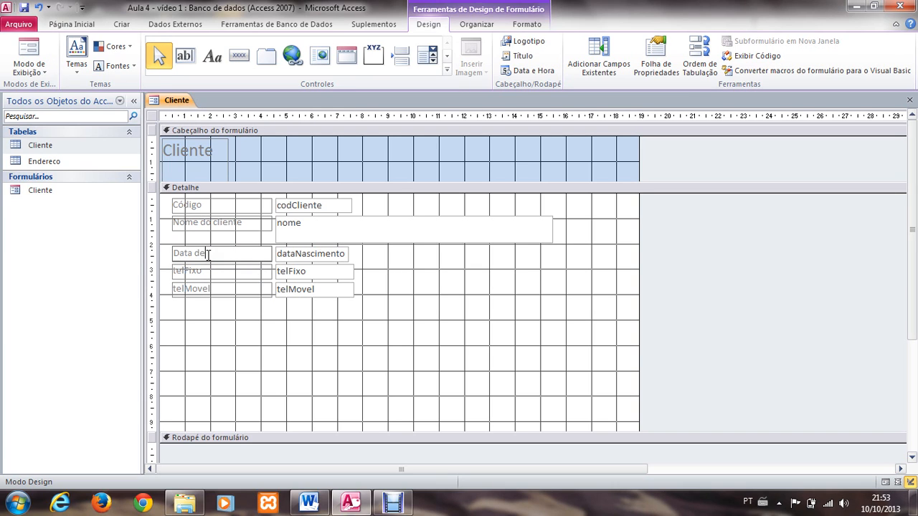
{"action": "type", "text": "Nascimento"}
Step: Change the telFixo field's label text to "Telefone fixo"
{"action": "left_click", "coordinate": [214, 273]}
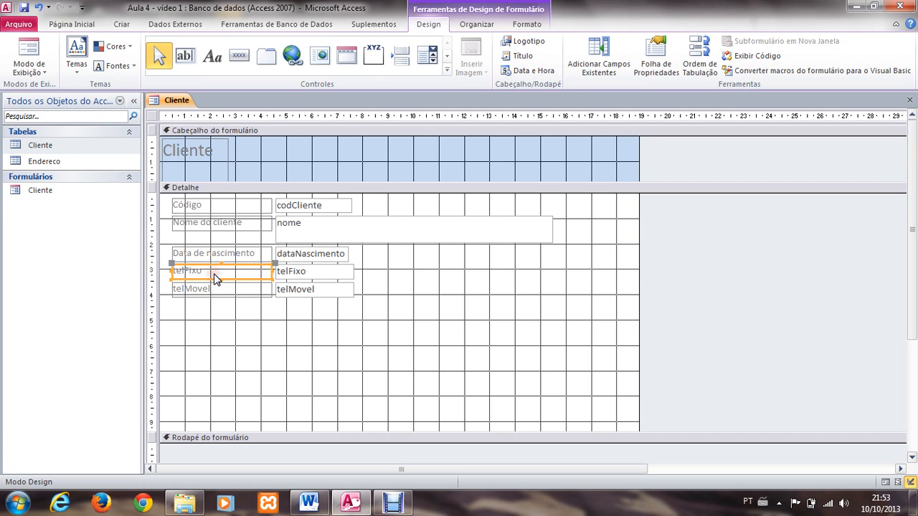
{"action": "left_click", "coordinate": [214, 273]}
{"action": "left_click_drag", "start_coordinate": [214, 273], "coordinate": [131, 274]}
{"action": "type", "text": "Telef"}
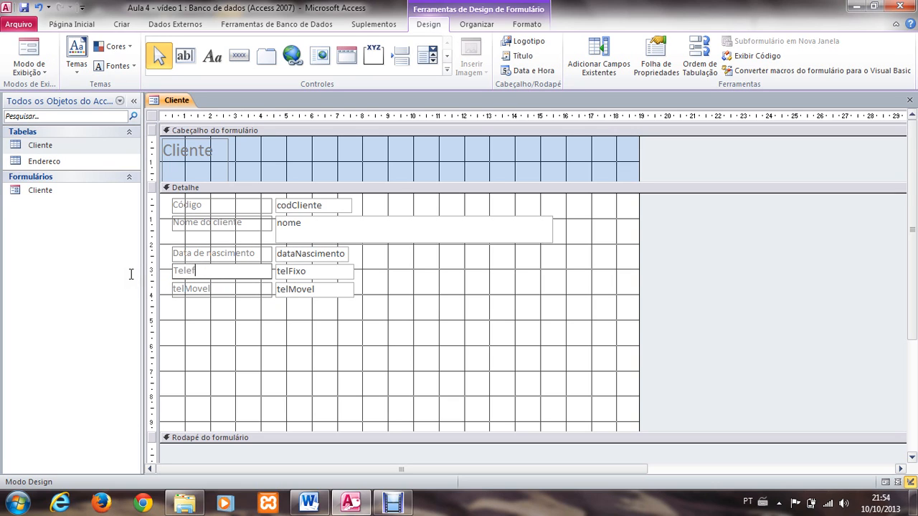
{"action": "type", "text": "one fixo"}
Step: Change the telMovel field's label text to "Telefone móvel" and deselect it
{"action": "left_click", "coordinate": [185, 289]}
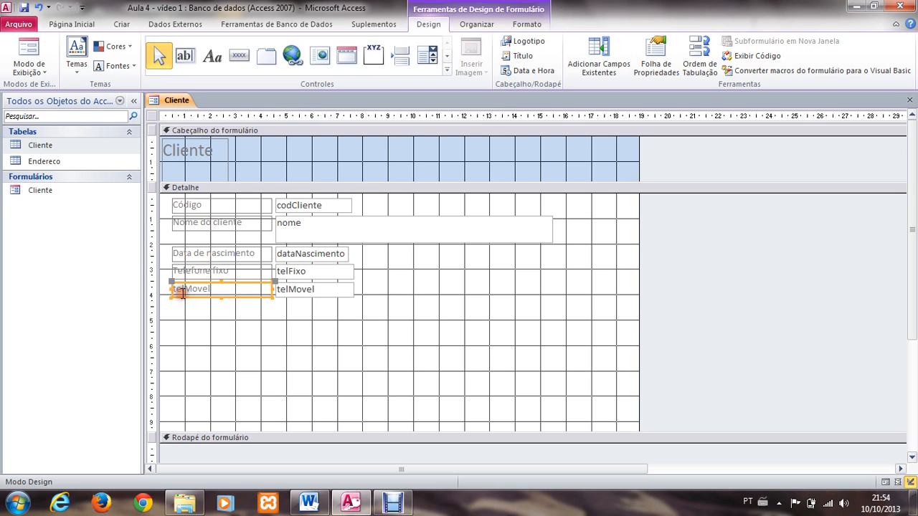
{"action": "left_click", "coordinate": [193, 291]}
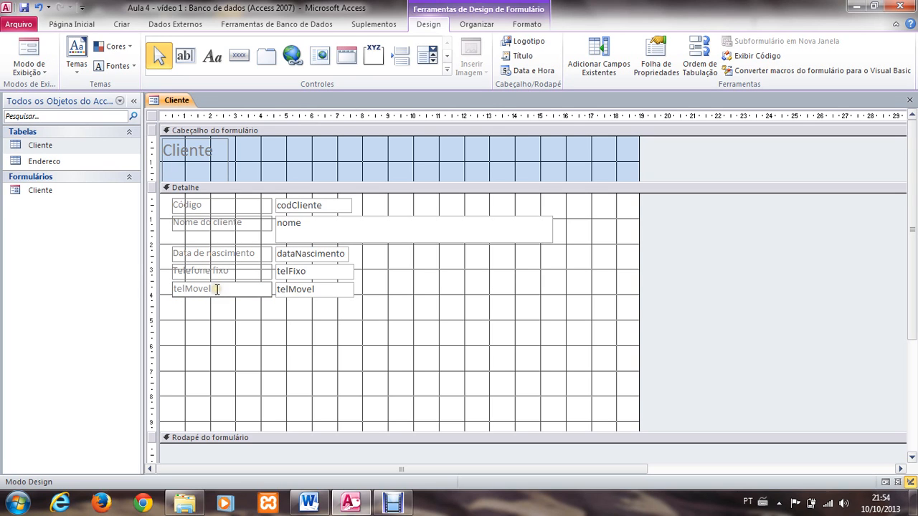
{"action": "left_click_drag", "start_coordinate": [217, 289], "coordinate": [155, 277]}
{"action": "type", "text": "Telefone móvel"}
{"action": "left_click", "coordinate": [178, 323]}
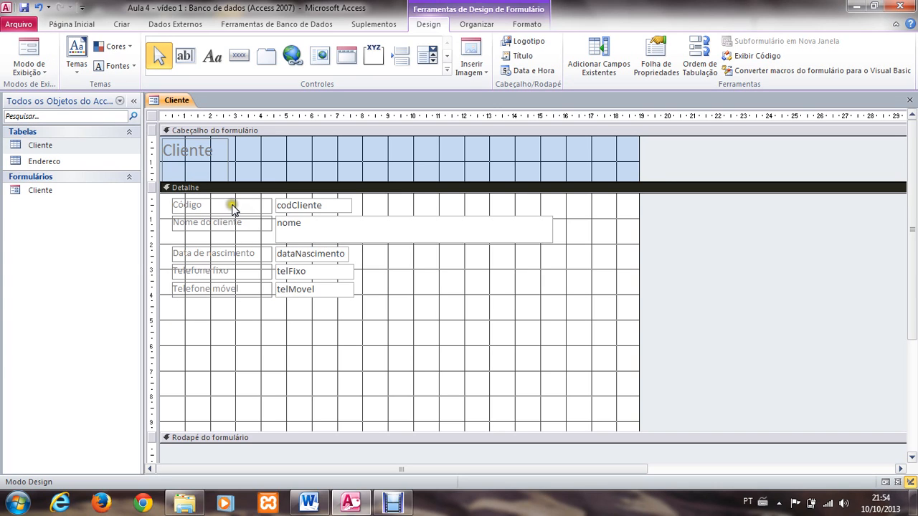
{"action": "left_click", "coordinate": [310, 202]}
{"action": "left_click", "coordinate": [326, 212]}
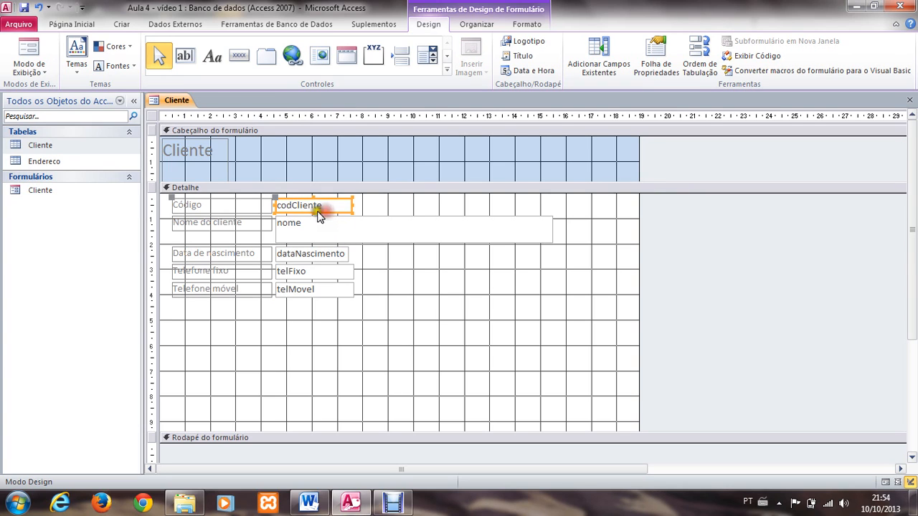
{"action": "left_click", "coordinate": [314, 225]}
{"action": "left_click", "coordinate": [306, 256]}
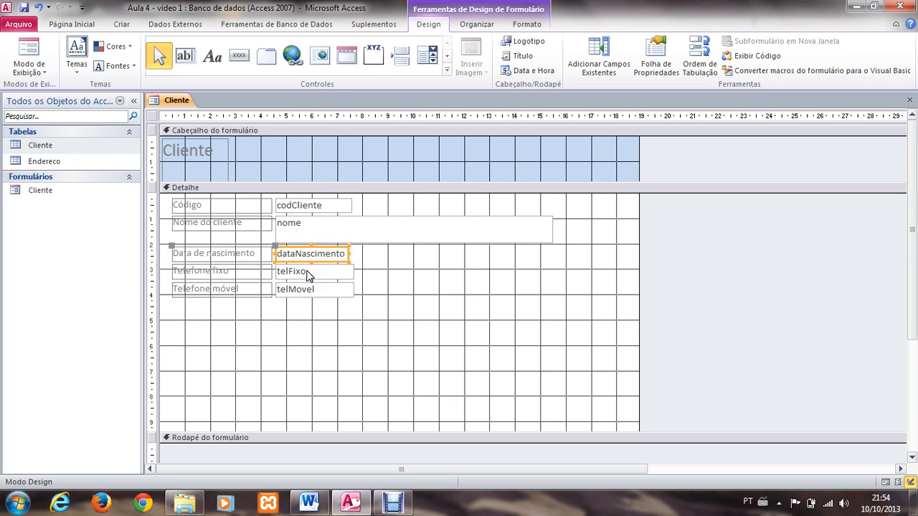
{"action": "left_click", "coordinate": [304, 299]}
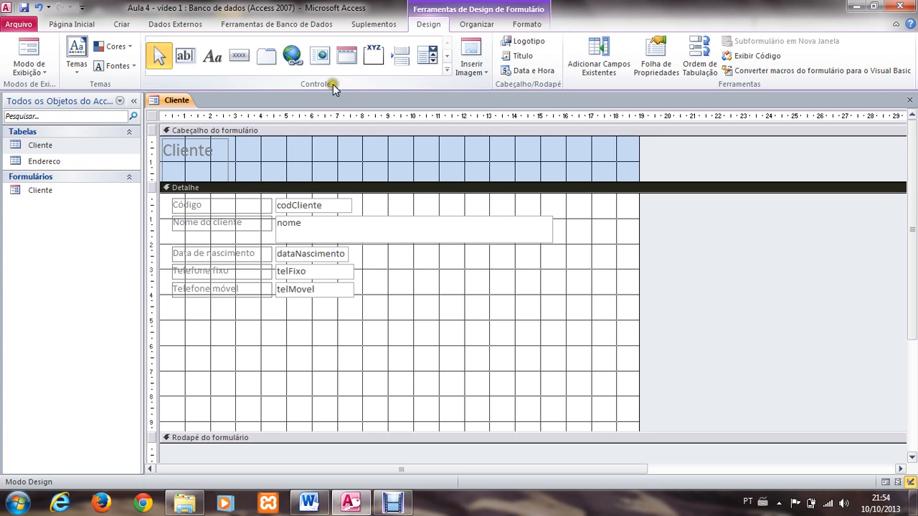
Step: Draw a subform control about 13.9 cm wide and 3.5 cm high below the telMovel text box in the Detalhe section
{"action": "left_click", "coordinate": [448, 71]}
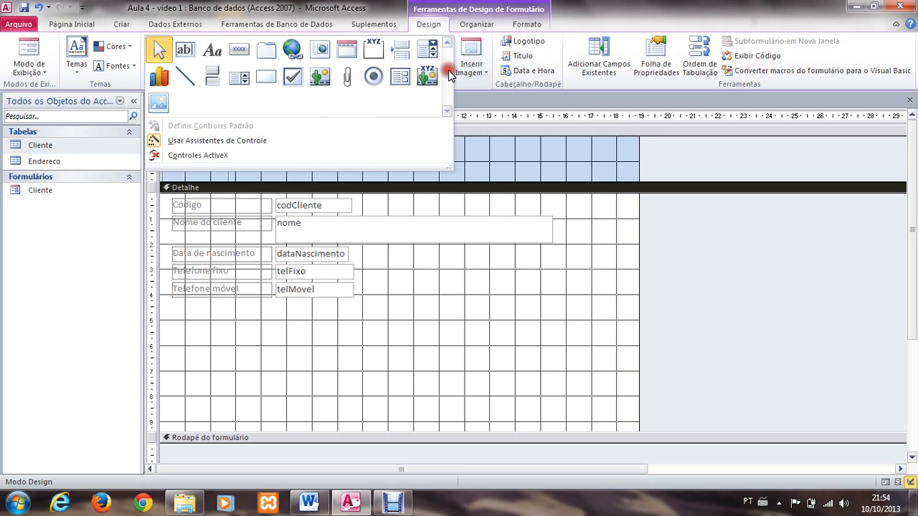
{"action": "left_click", "coordinate": [403, 76]}
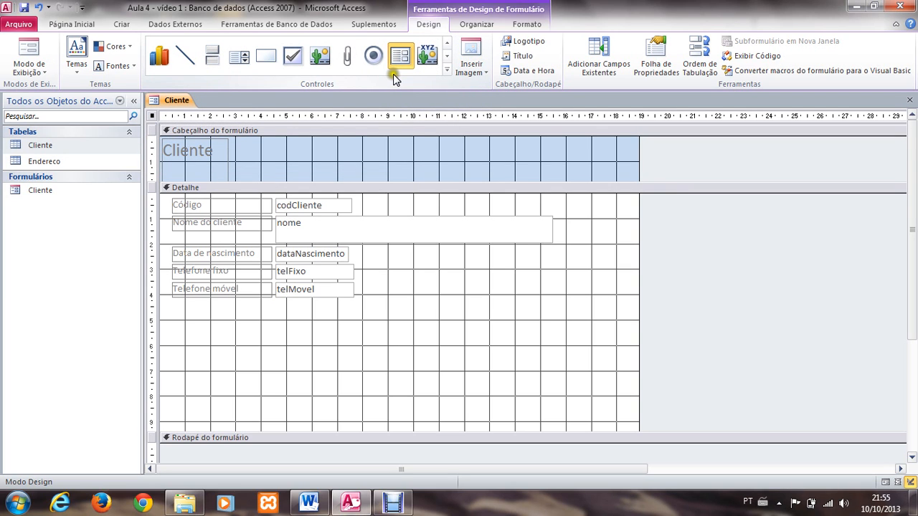
{"action": "left_click", "coordinate": [275, 306]}
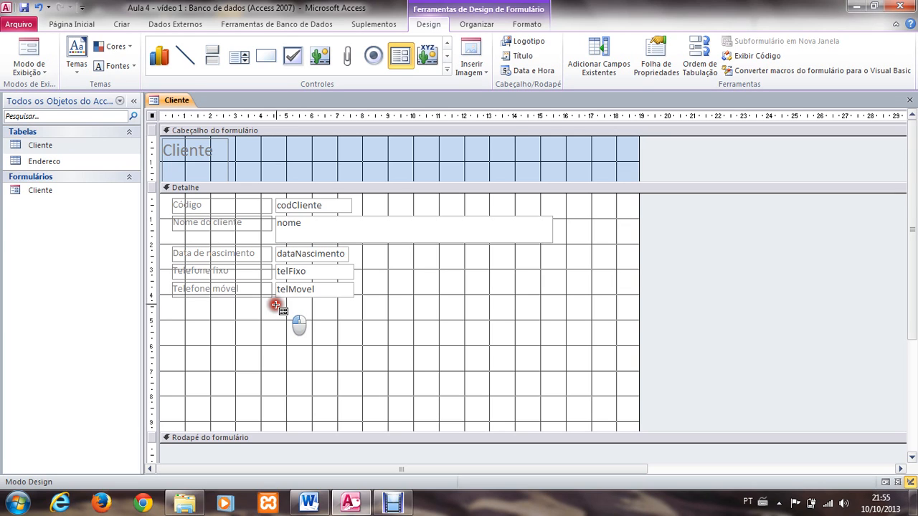
{"action": "left_click_drag", "start_coordinate": [275, 305], "coordinate": [628, 395]}
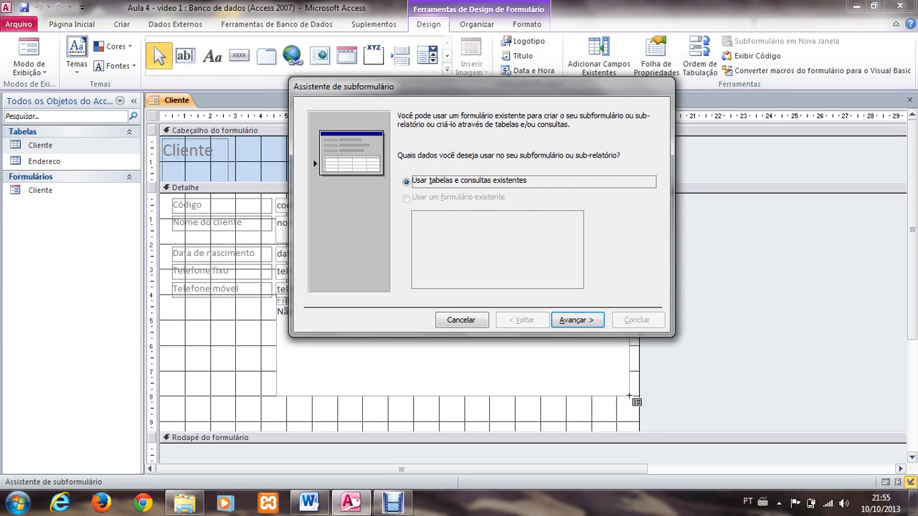
Step: Base the subform on existing tables and queries, and include all fields of the Endereco table
{"action": "left_click", "coordinate": [405, 83]}
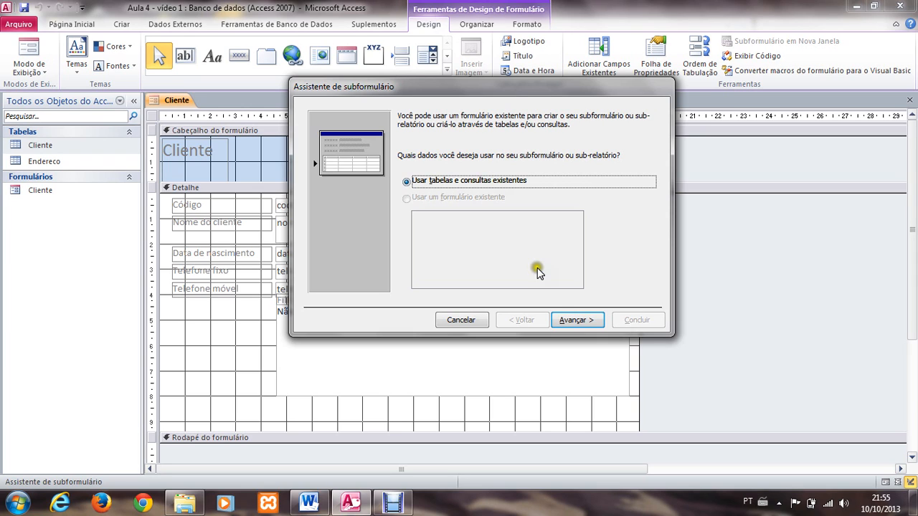
{"action": "left_click", "coordinate": [568, 322]}
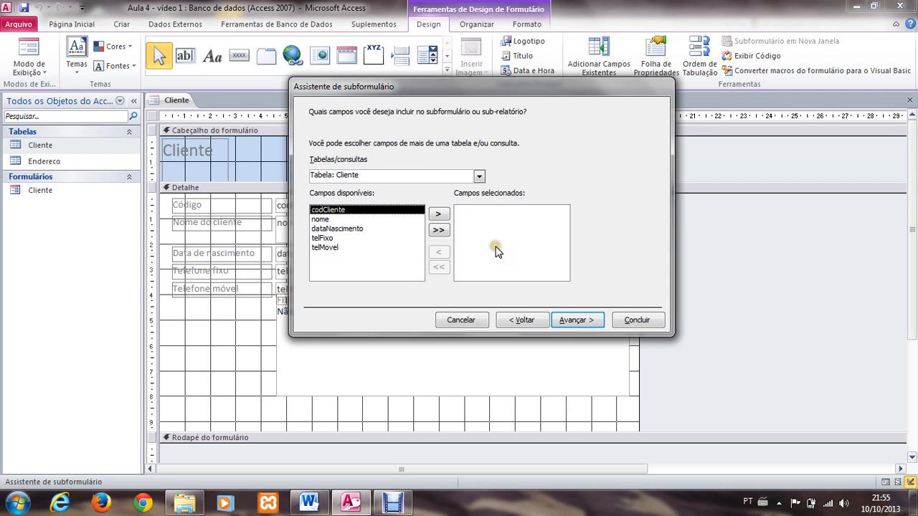
{"action": "left_click", "coordinate": [479, 176]}
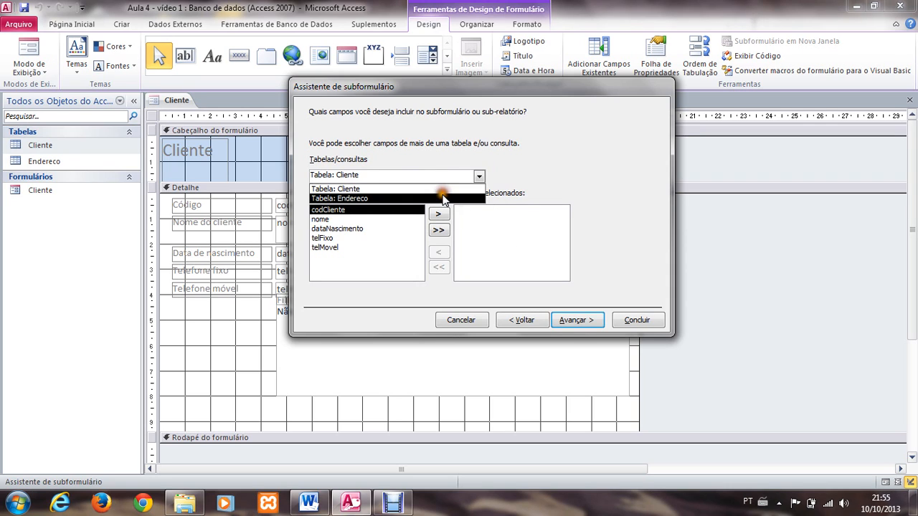
{"action": "left_click", "coordinate": [442, 194]}
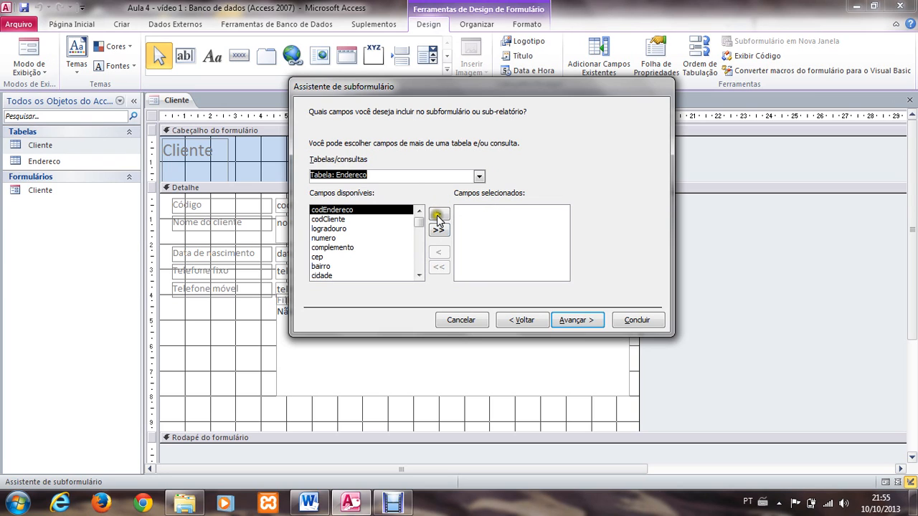
{"action": "left_click", "coordinate": [439, 230]}
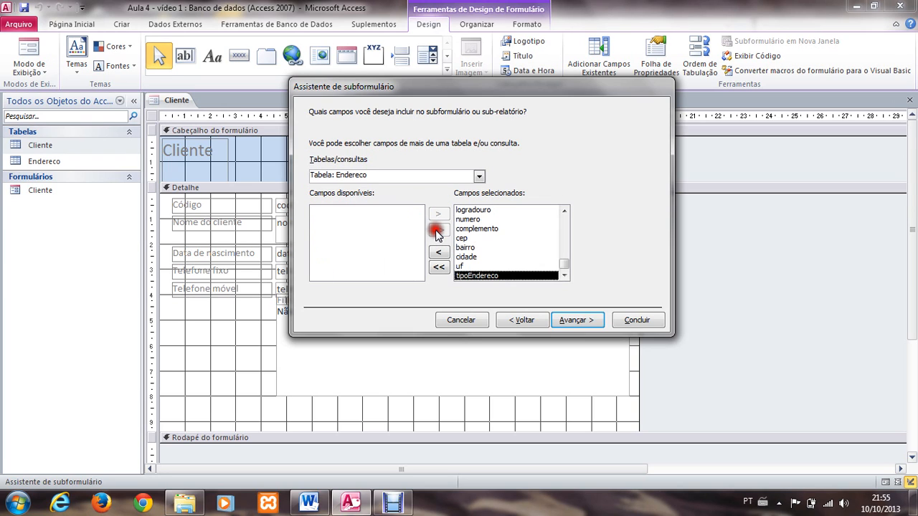
Step: Remove codCliente and codEndereco from the fields selected for the subform
{"action": "left_click", "coordinate": [567, 222]}
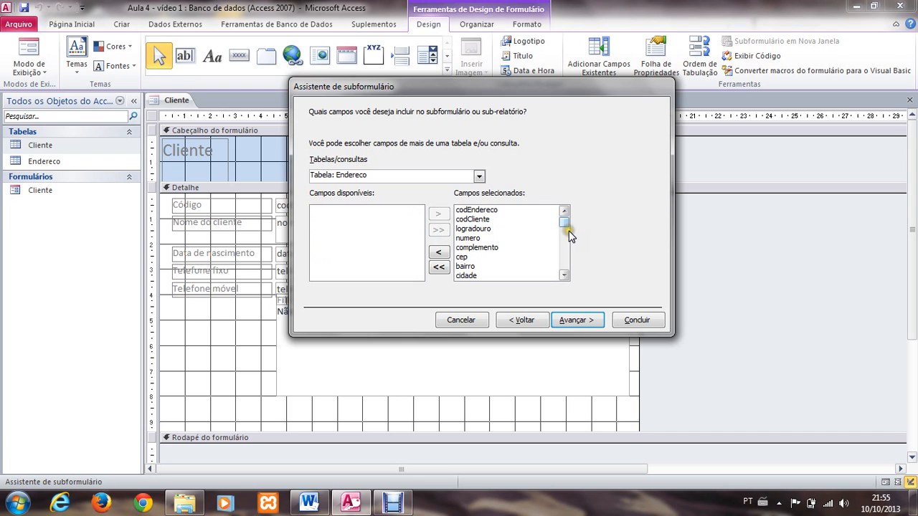
{"action": "left_click", "coordinate": [462, 219]}
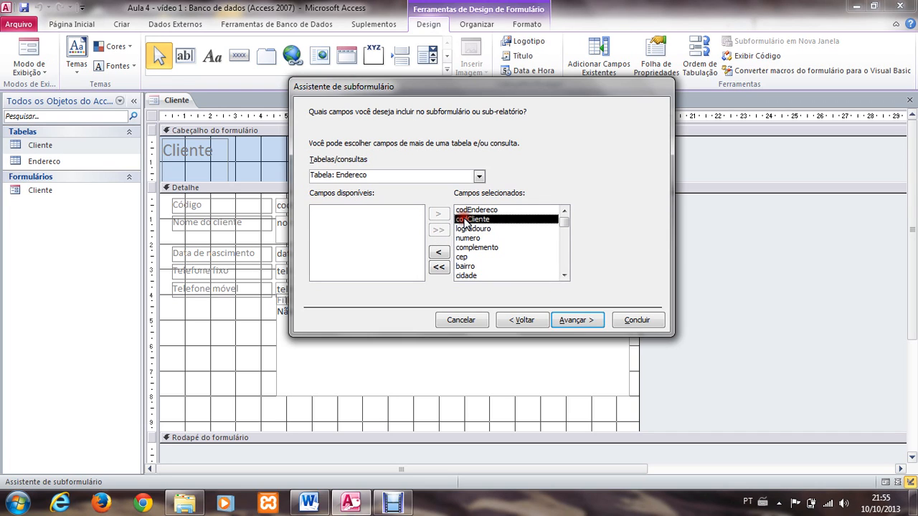
{"action": "left_click", "coordinate": [439, 252]}
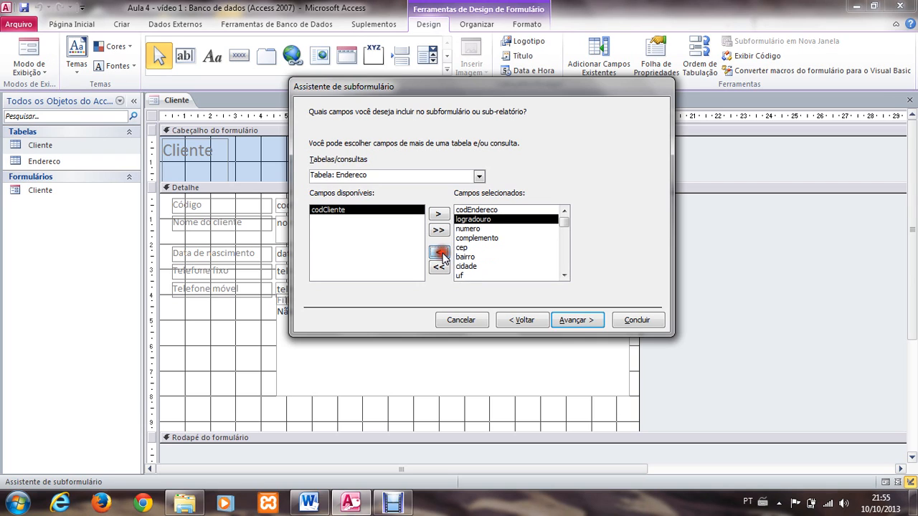
{"action": "left_click", "coordinate": [467, 210]}
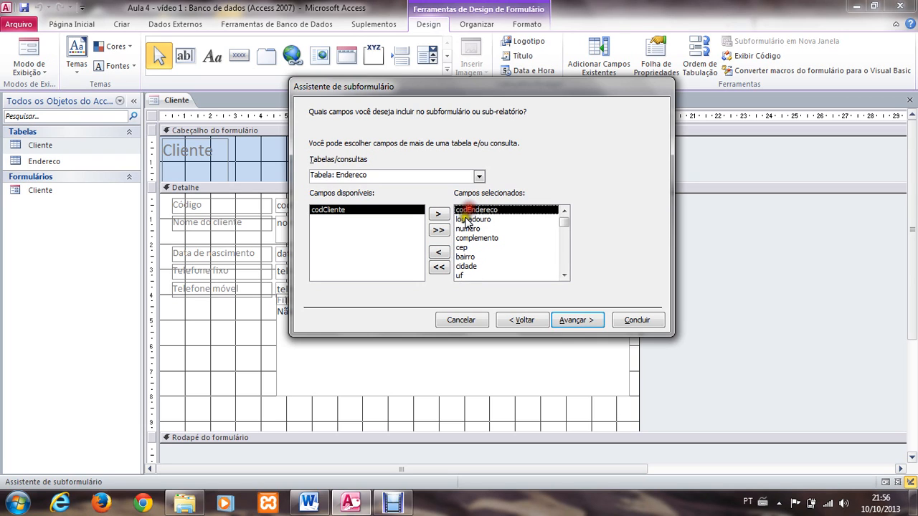
{"action": "left_click", "coordinate": [439, 252]}
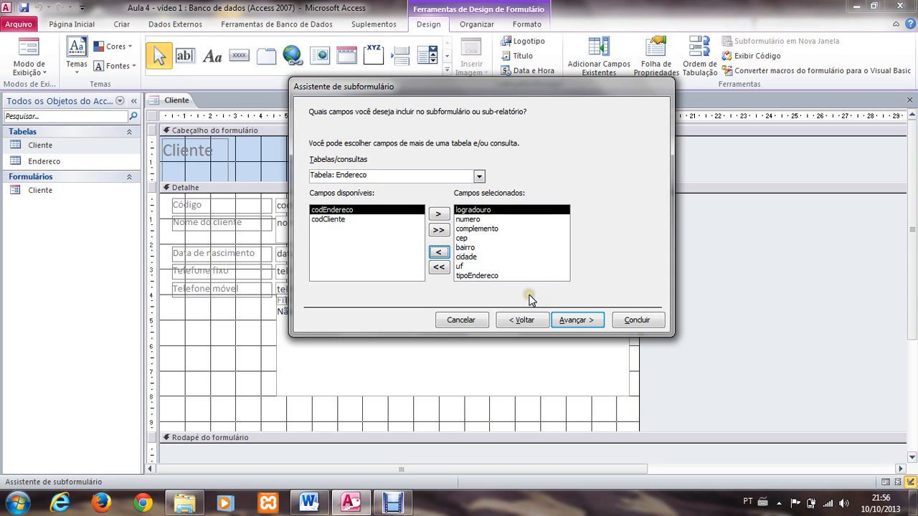
Step: Link the subform to each Cliente record through codCliente and create it under the name "Endereco subformulário"
{"action": "left_click", "coordinate": [575, 320]}
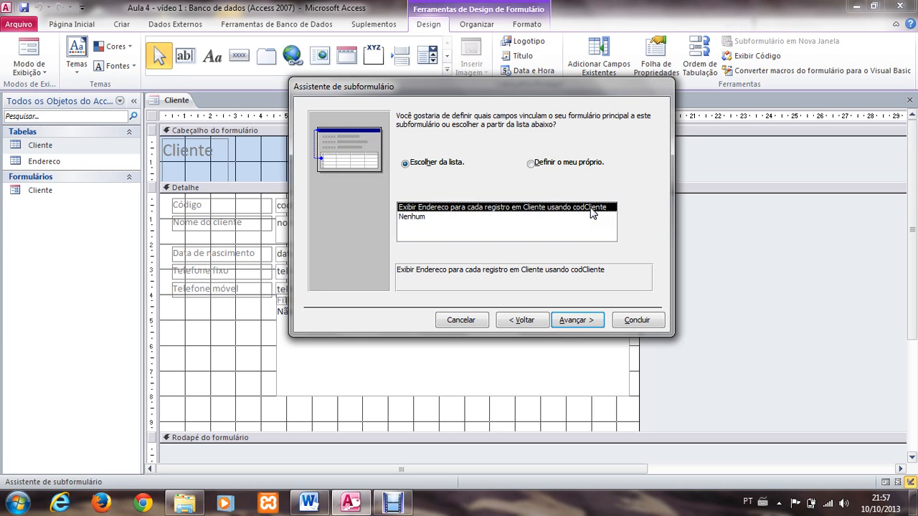
{"action": "left_click", "coordinate": [570, 324]}
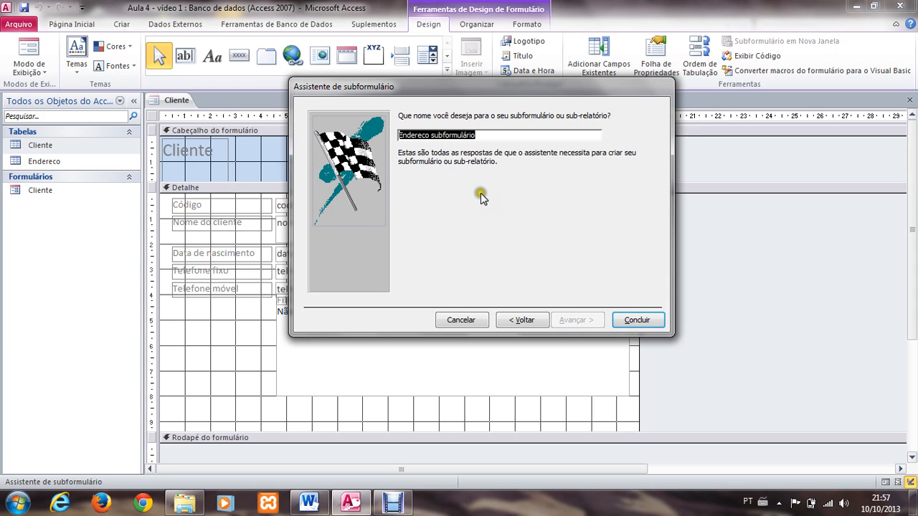
{"action": "left_click", "coordinate": [638, 320]}
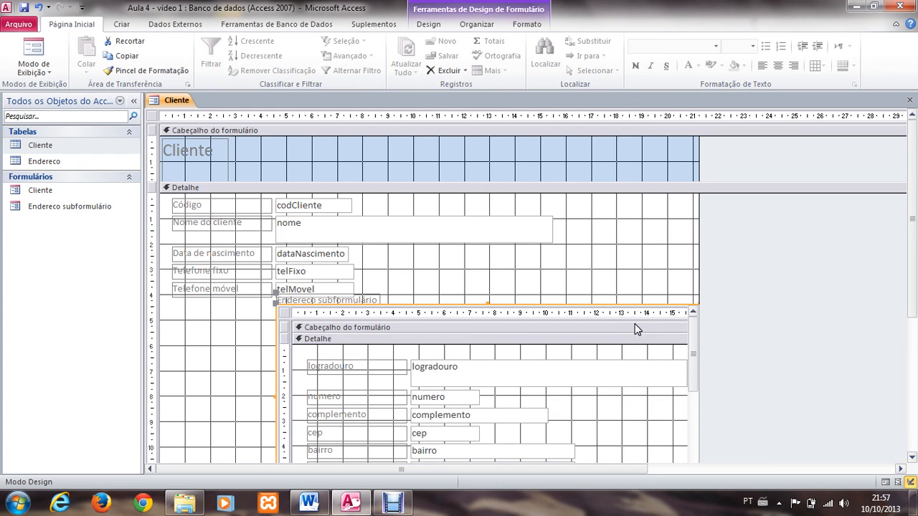
{"action": "left_click", "coordinate": [258, 304]}
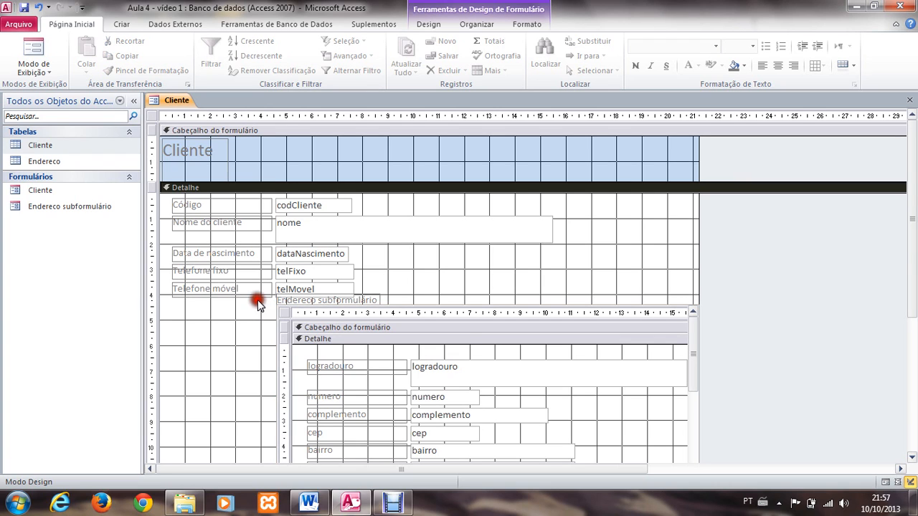
Step: Move the subform's label under the Telefone móvel label and align the subform beneath the telMovel text box
{"action": "left_click", "coordinate": [294, 300]}
{"action": "left_click_drag", "start_coordinate": [296, 293], "coordinate": [190, 308]}
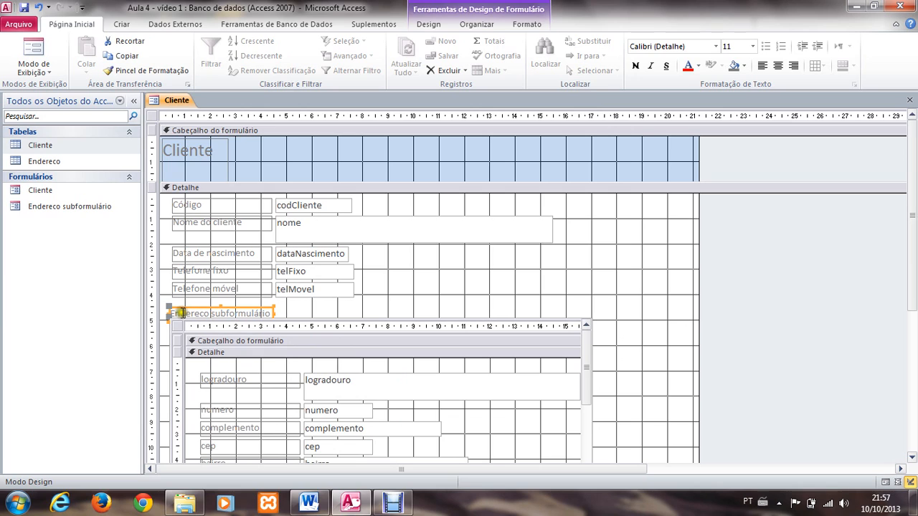
{"action": "left_click", "coordinate": [169, 316]}
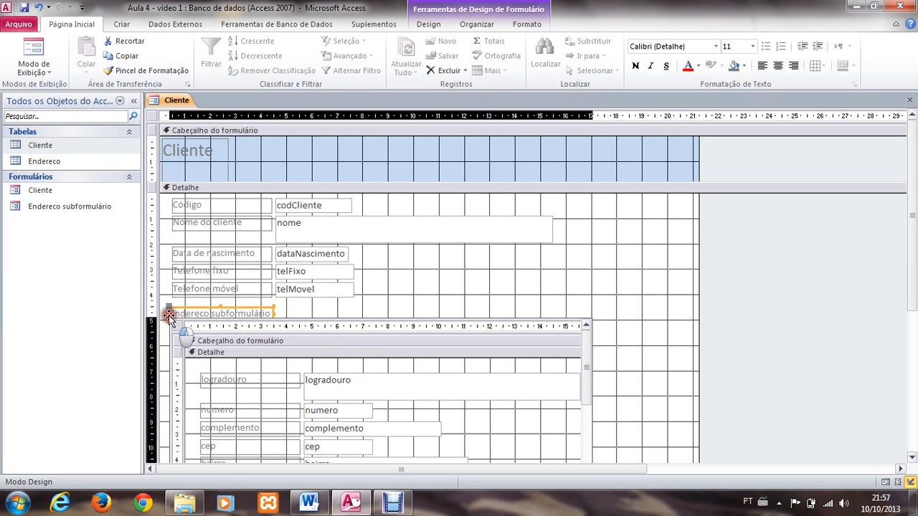
{"action": "left_click", "coordinate": [225, 309]}
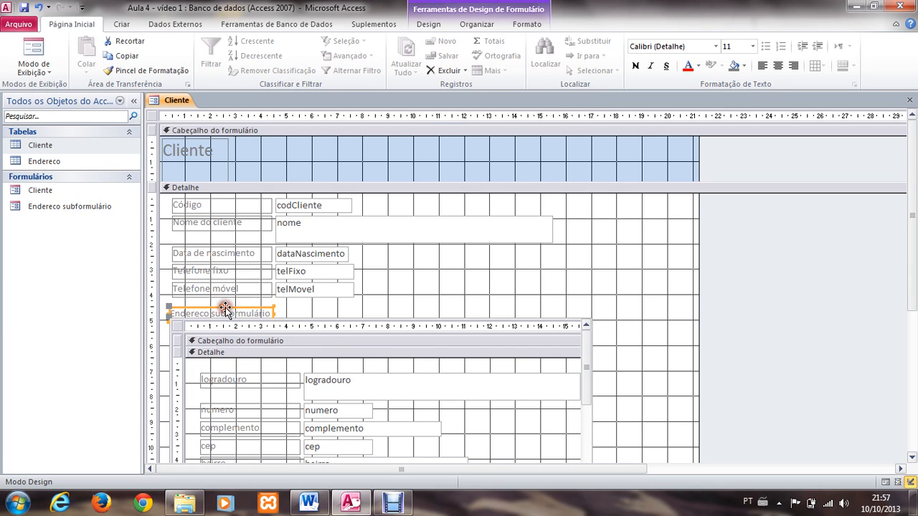
{"action": "left_click_drag", "start_coordinate": [171, 319], "coordinate": [275, 302]}
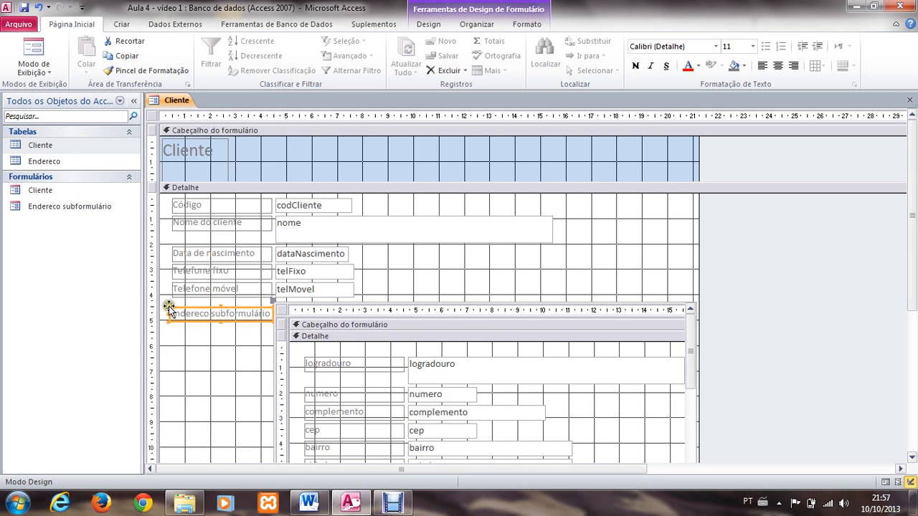
{"action": "left_click_drag", "start_coordinate": [169, 307], "coordinate": [171, 302]}
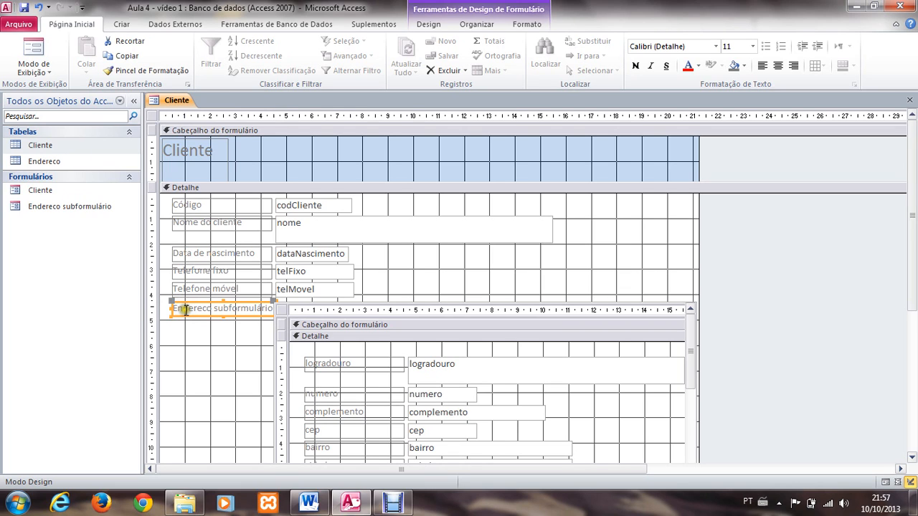
Step: Change the subform label's text to "Endereços do cliente"
{"action": "left_click", "coordinate": [185, 310]}
{"action": "left_click", "coordinate": [175, 310]}
{"action": "left_click", "coordinate": [175, 309]}
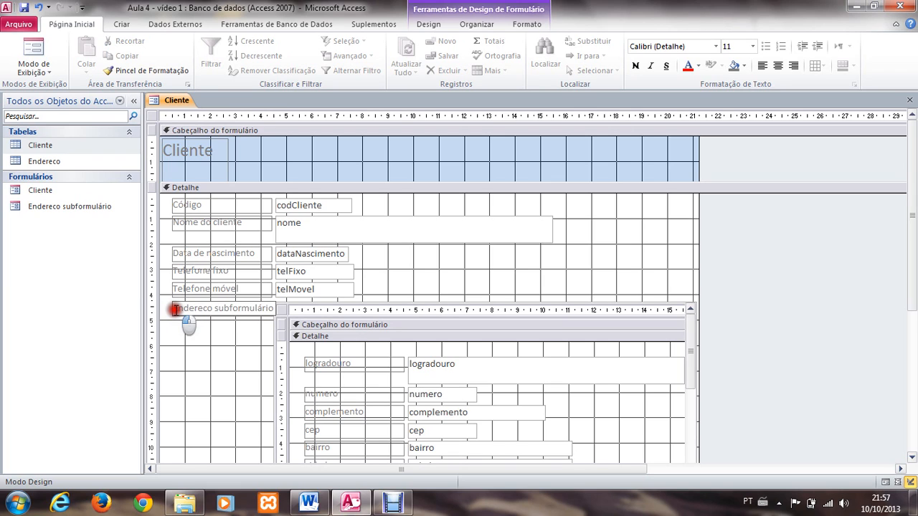
{"action": "left_click_drag", "start_coordinate": [175, 310], "coordinate": [326, 327]}
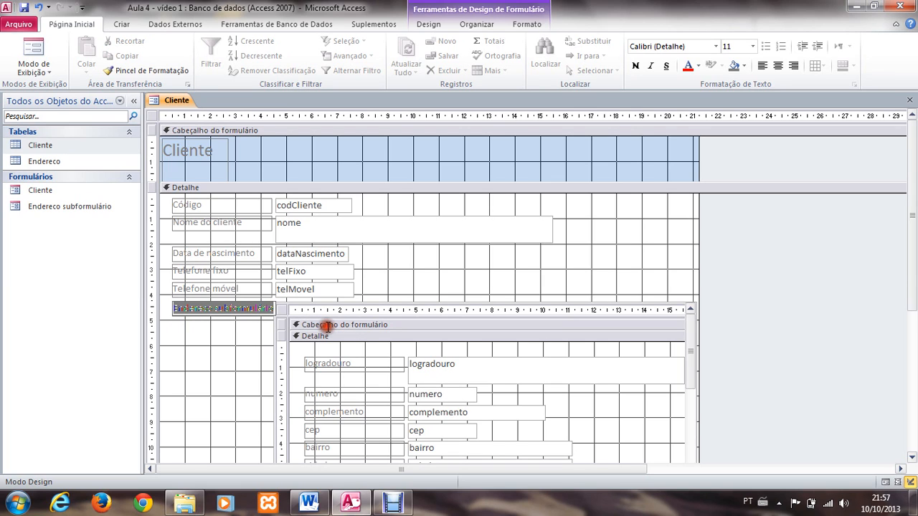
{"action": "type", "text": "Endere"}
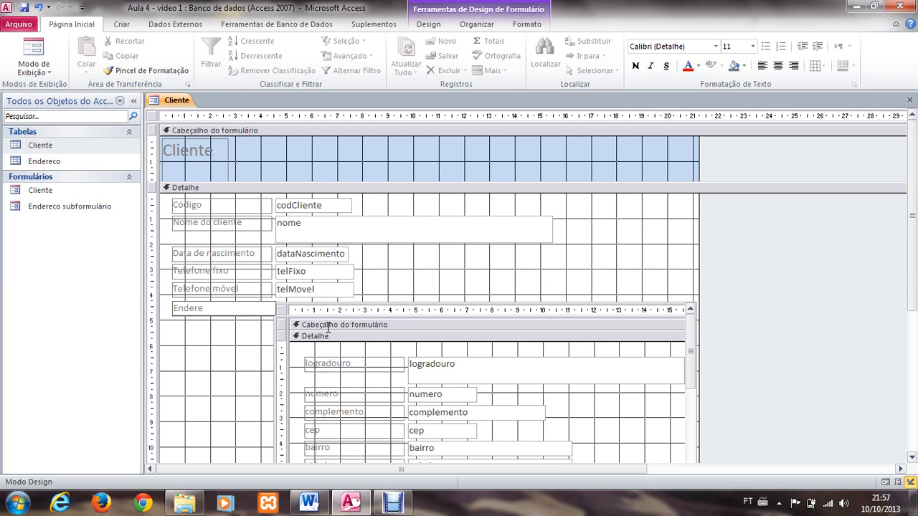
{"action": "type", "text": "ços do cliente"}
{"action": "left_click", "coordinate": [242, 348]}
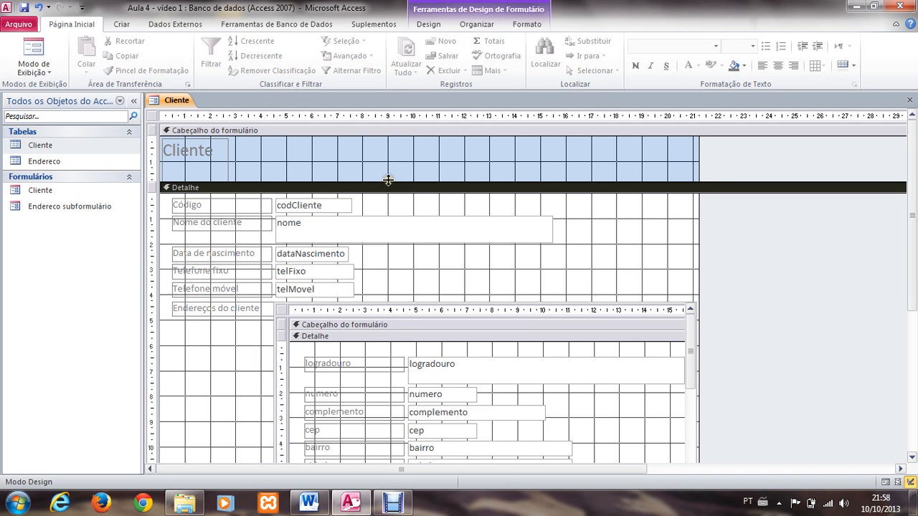
Step: Shorten the Cliente title label and the Cabeçalho do formulário section to about 1 cm high
{"action": "left_click_drag", "start_coordinate": [387, 180], "coordinate": [388, 164]}
{"action": "left_click", "coordinate": [201, 147]}
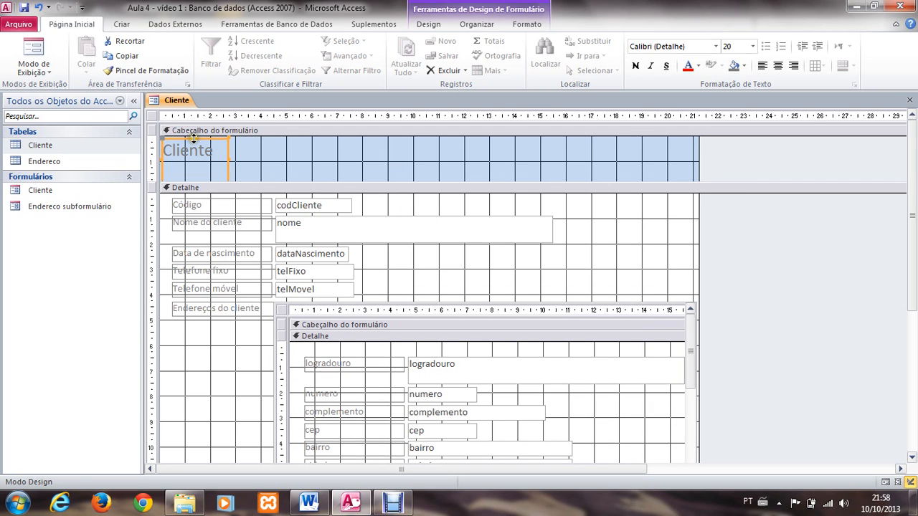
{"action": "left_click", "coordinate": [190, 147]}
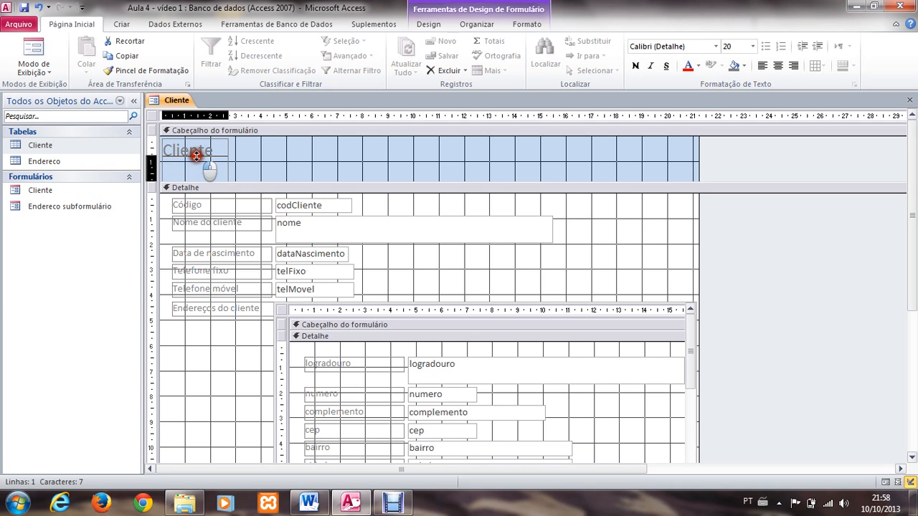
{"action": "mouse_move", "coordinate": [196, 156]}
{"action": "left_mouse_down"}
{"action": "mouse_move", "coordinate": [196, 175]}
{"action": "mouse_move", "coordinate": [187, 139]}
{"action": "left_mouse_up"}
{"action": "left_click_drag", "start_coordinate": [291, 182], "coordinate": [291, 164]}
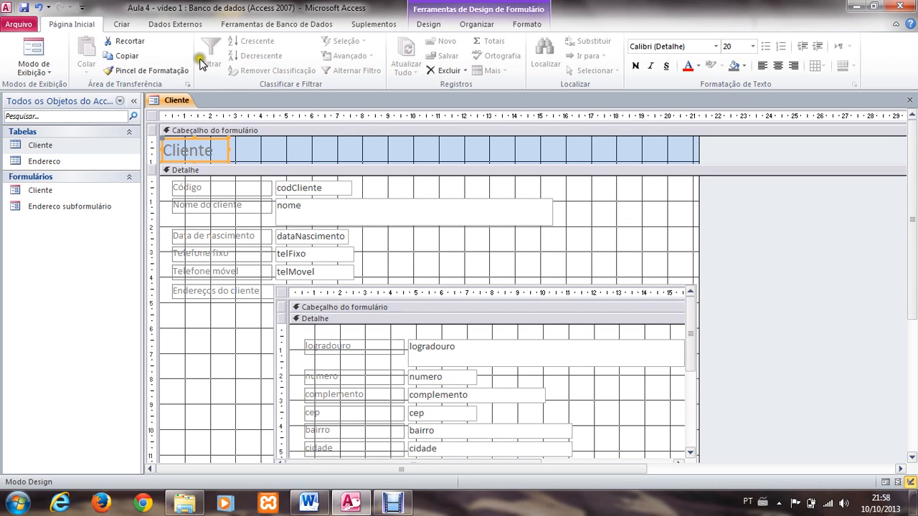
Step: Show the form in Form view and browse the client records with their linked addresses, returning to the first client
{"action": "left_click", "coordinate": [39, 64]}
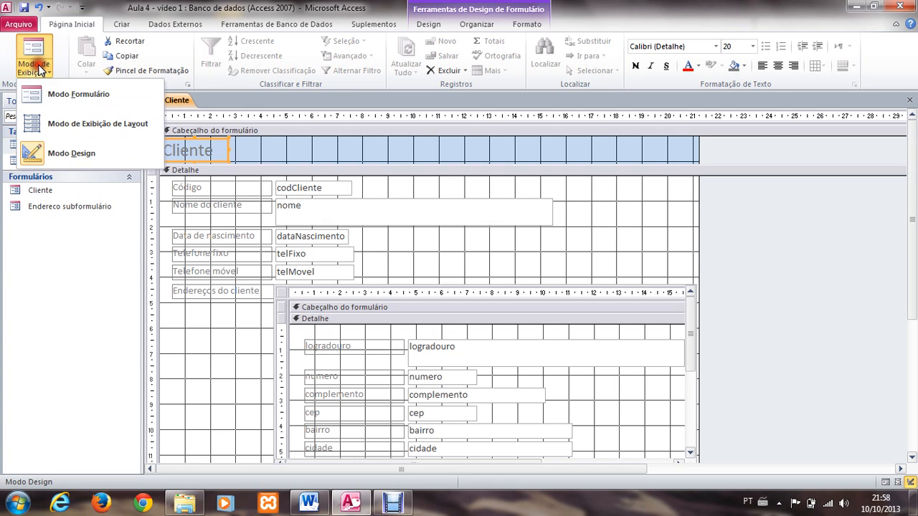
{"action": "left_click", "coordinate": [50, 94]}
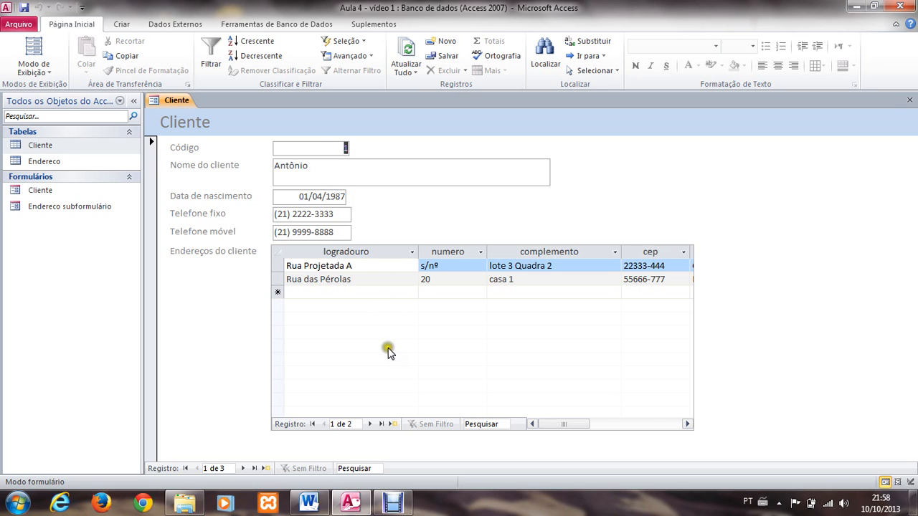
{"action": "left_click", "coordinate": [370, 423]}
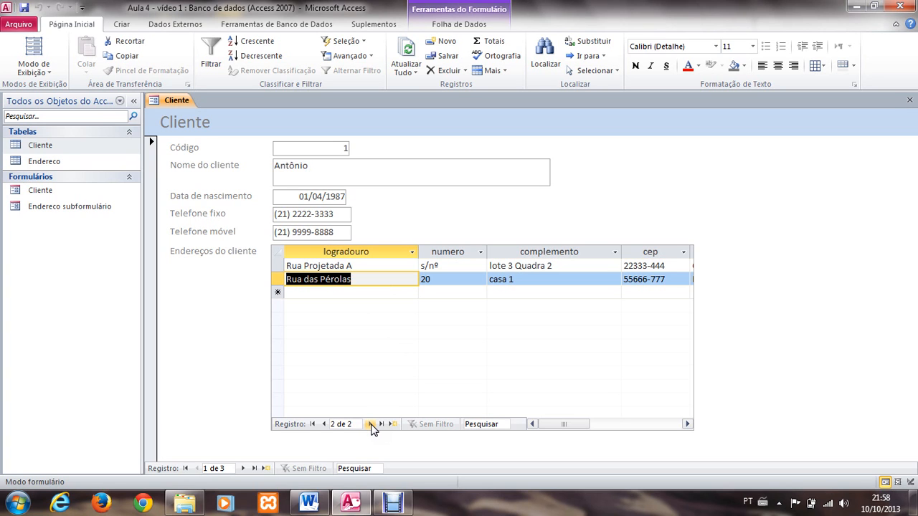
{"action": "left_click", "coordinate": [324, 425]}
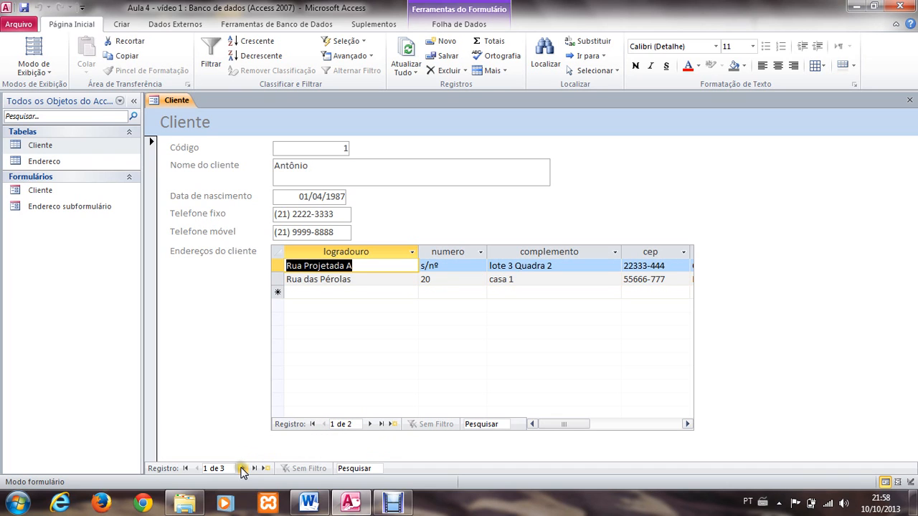
{"action": "left_click", "coordinate": [243, 468]}
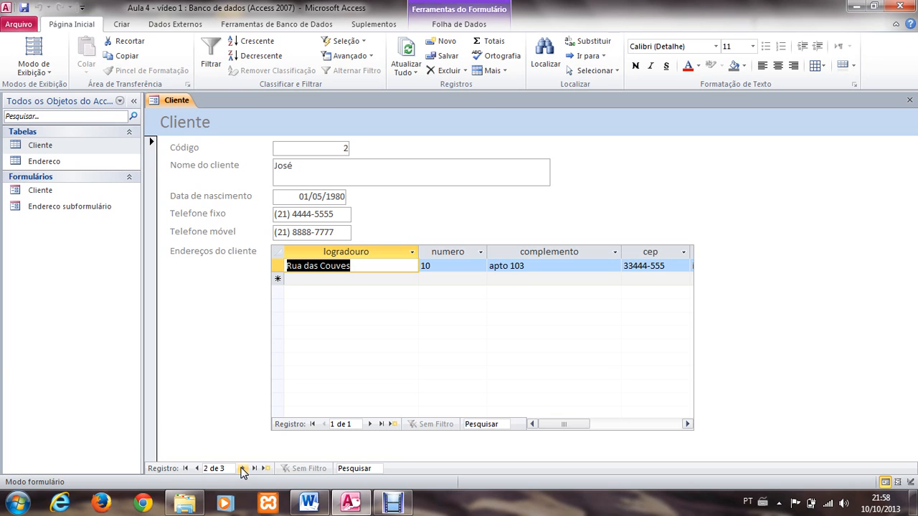
{"action": "left_click", "coordinate": [243, 468]}
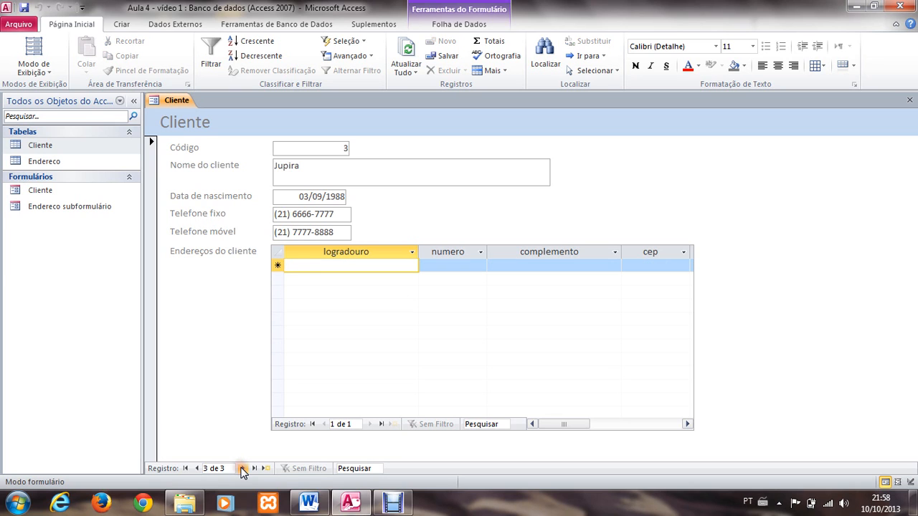
{"action": "left_click", "coordinate": [198, 468]}
{"action": "left_click", "coordinate": [197, 468]}
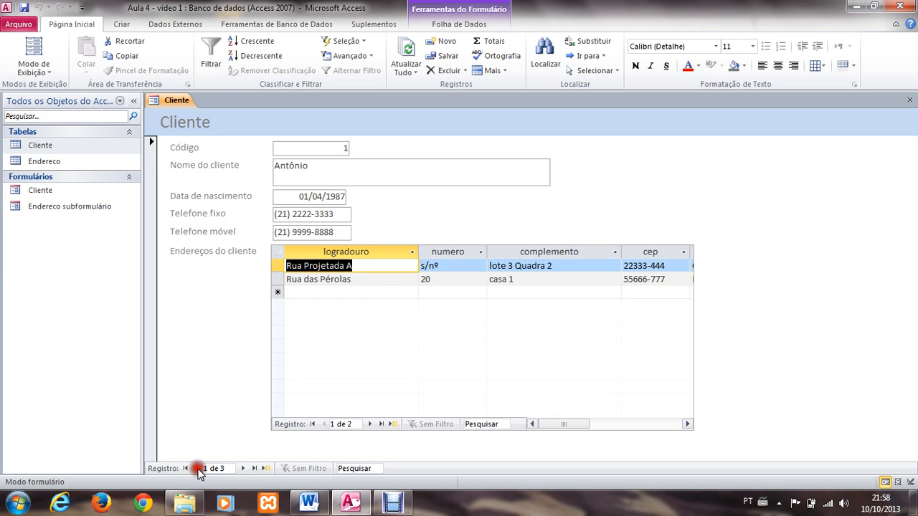
Step: Go to the third client's record and enter a street name and house number in the address subform
{"action": "left_click", "coordinate": [243, 468]}
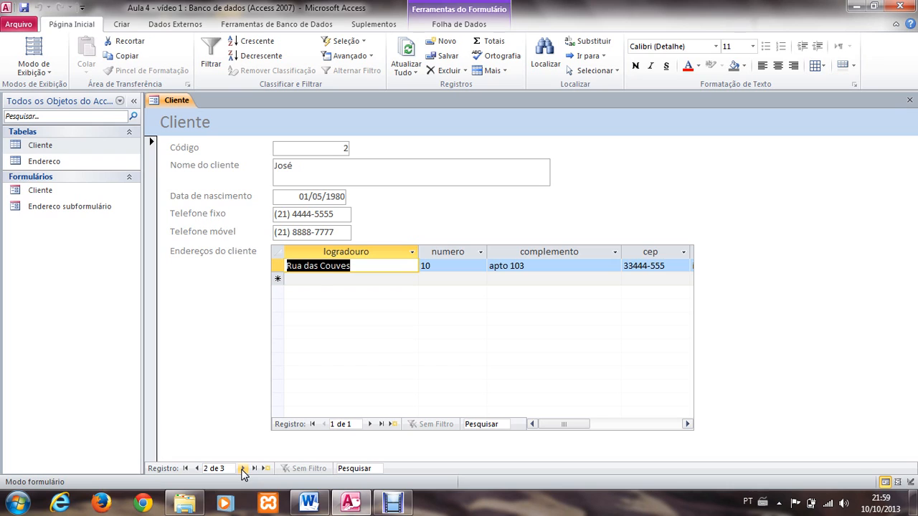
{"action": "left_click", "coordinate": [243, 468]}
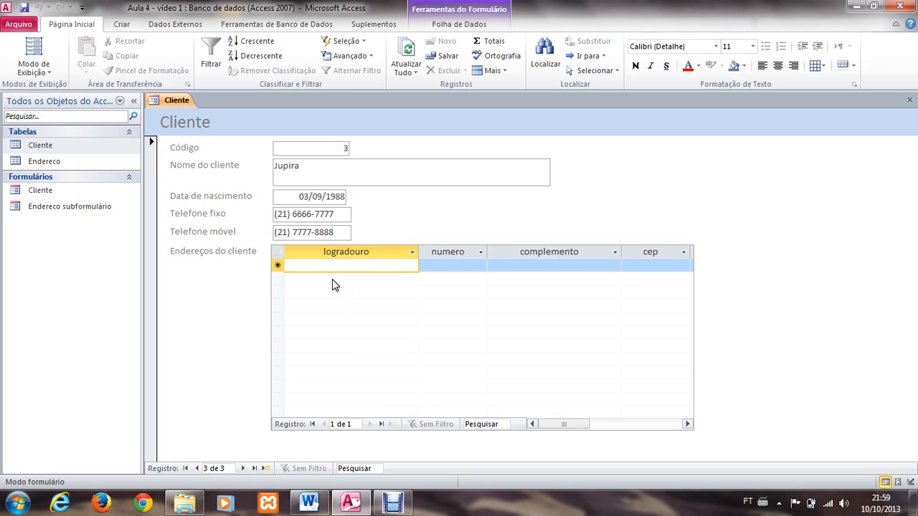
{"action": "type", "text": "Rua da feir"}
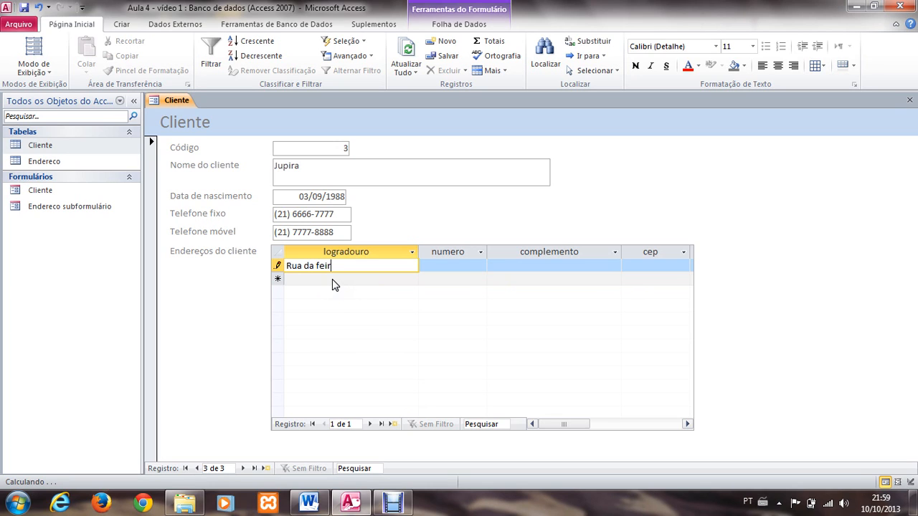
{"action": "type", "text": "a"}
{"action": "key", "text": "Tab"}
{"action": "type", "text": "2"}
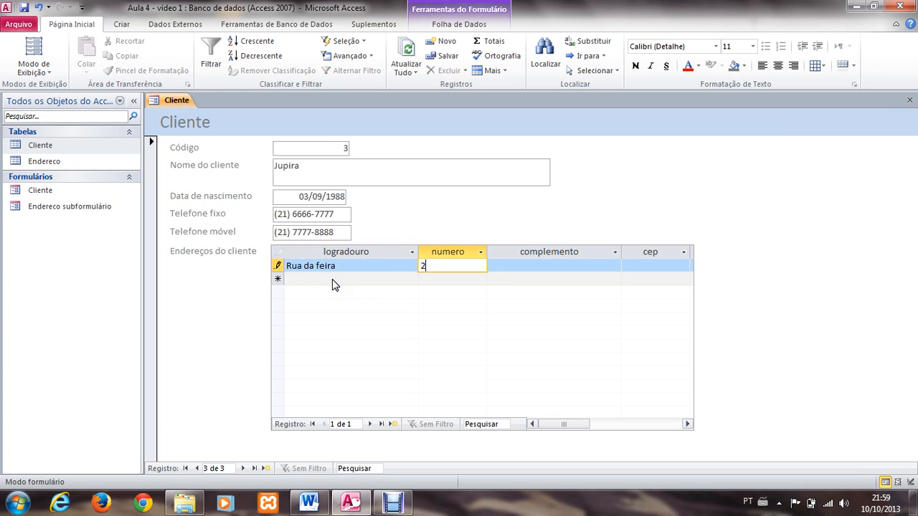
{"action": "key", "text": "Tab"}
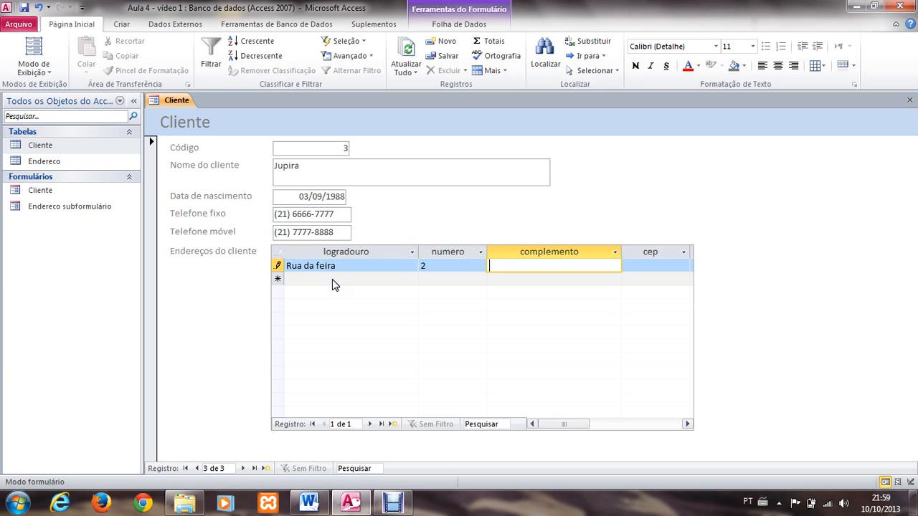
Step: Enter the apartment in complemento and the postal code in cep for the new address
{"action": "type", "text": "apto 103"}
{"action": "key", "text": "Tab"}
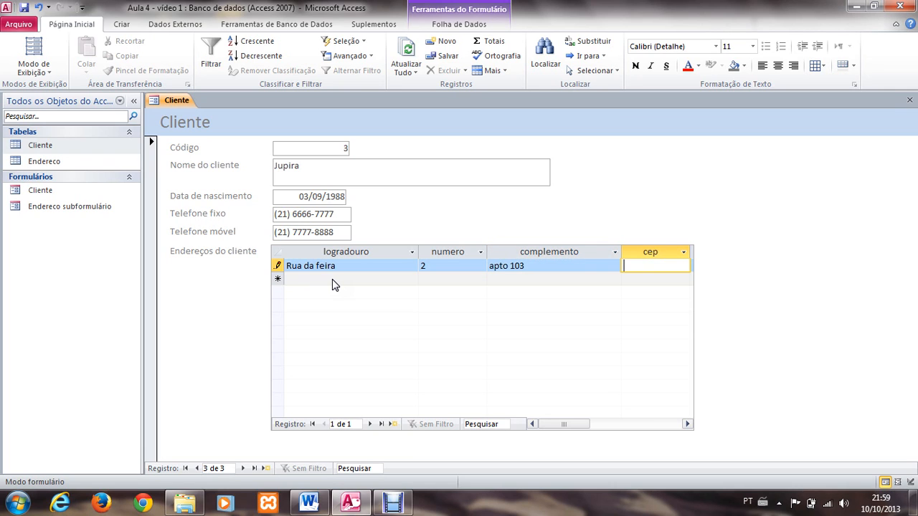
{"action": "type", "text": "223"}
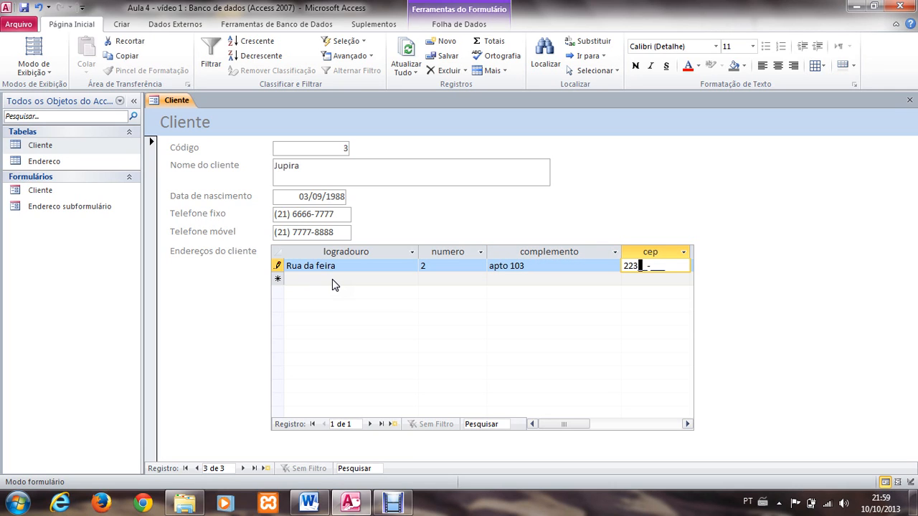
{"action": "type", "text": "33-444"}
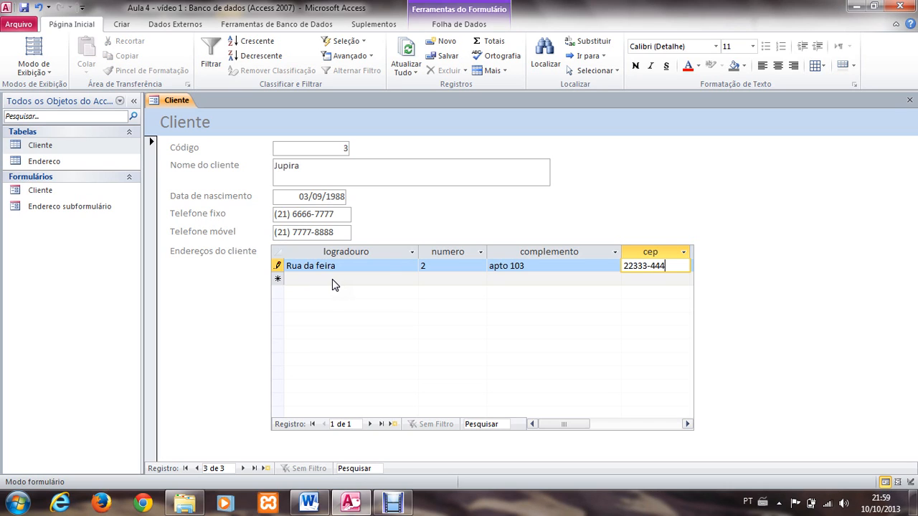
{"action": "key", "text": "Tab"}
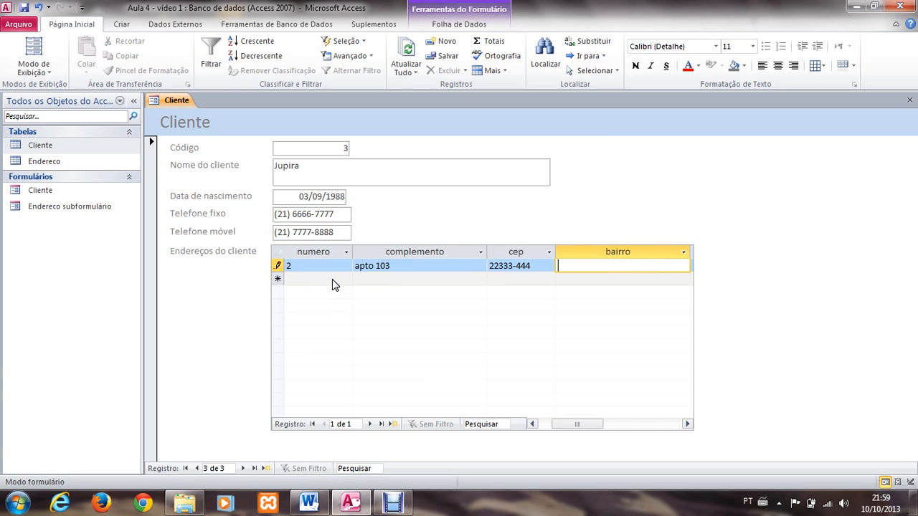
Step: Fill in the bairro and cidade fields of the new address with its neighbourhood and city
{"action": "type", "text": "centro"}
{"action": "key", "text": "Tab"}
{"action": "type", "text": "Rio de "}
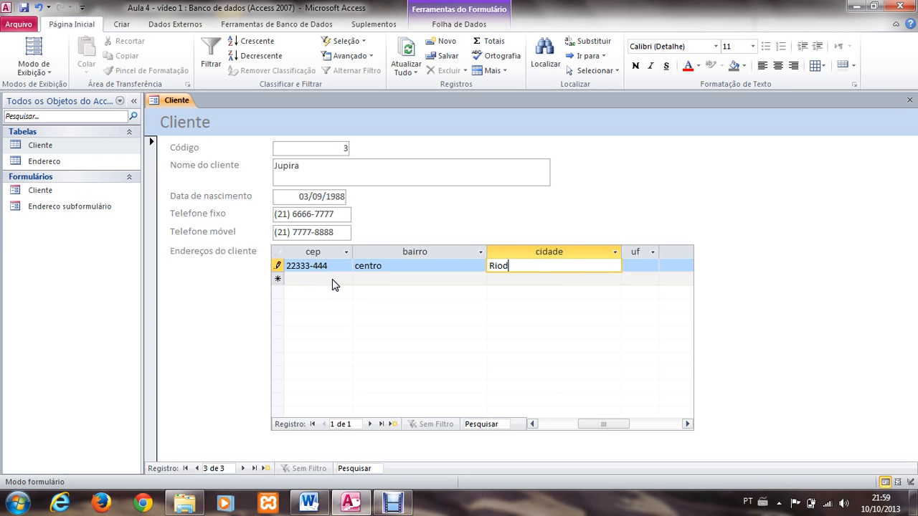
{"action": "type", "text": "Ja"}
{"action": "type", "text": "neir"}
{"action": "type", "text": "o"}
{"action": "key", "text": "Tab"}
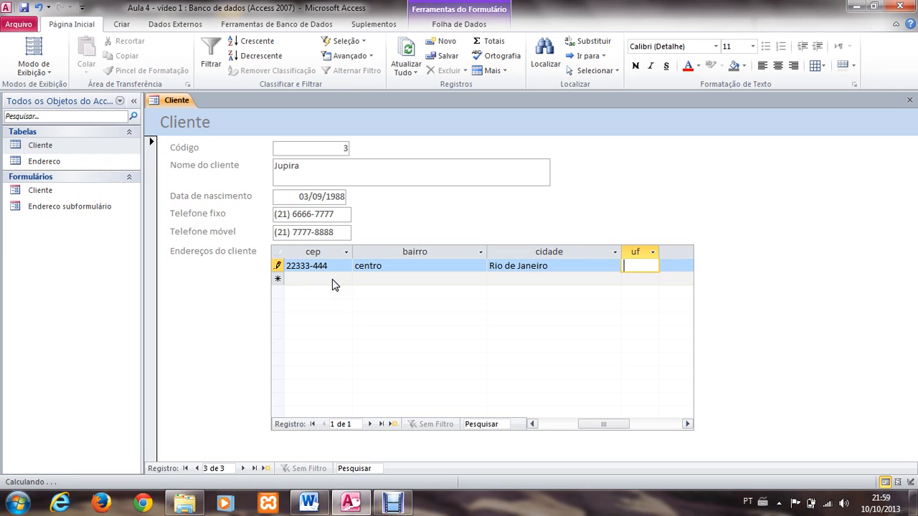
Step: Enter the state abbreviation in uf and set tipoEndereco to "Entrega", completing the address record
{"action": "type", "text": "RJ"}
{"action": "key", "text": "Tab"}
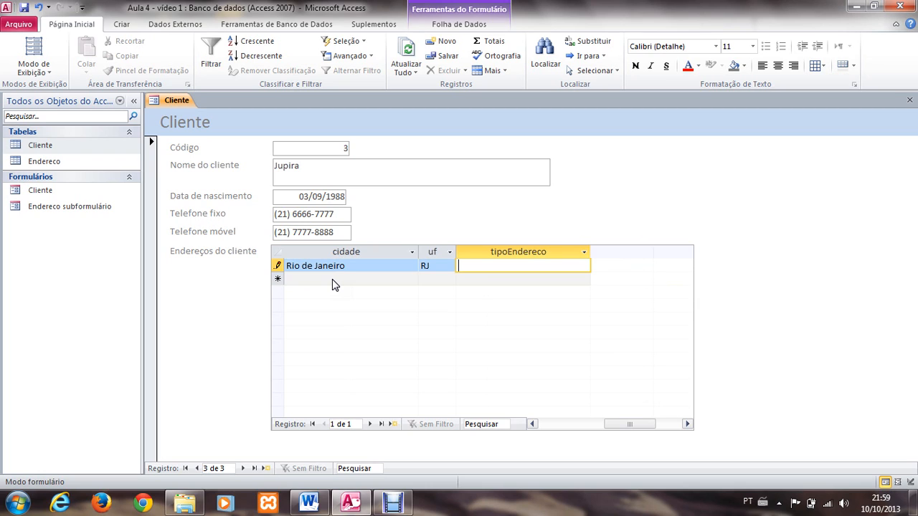
{"action": "type", "text": "Entre"}
{"action": "type", "text": "ga"}
{"action": "key", "text": "Tab"}
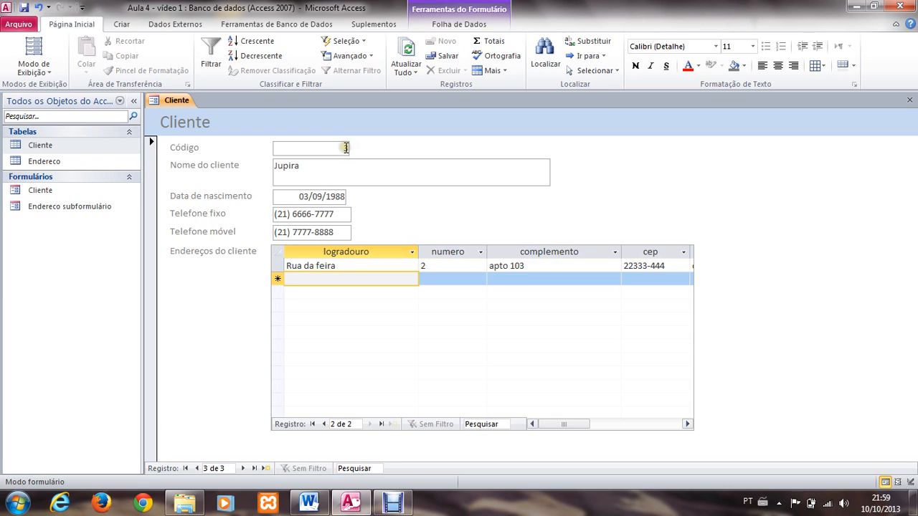
Step: Open the Endereco table, check the newly added address and its codCliente value, and close the table
{"action": "double_click", "coordinate": [88, 163]}
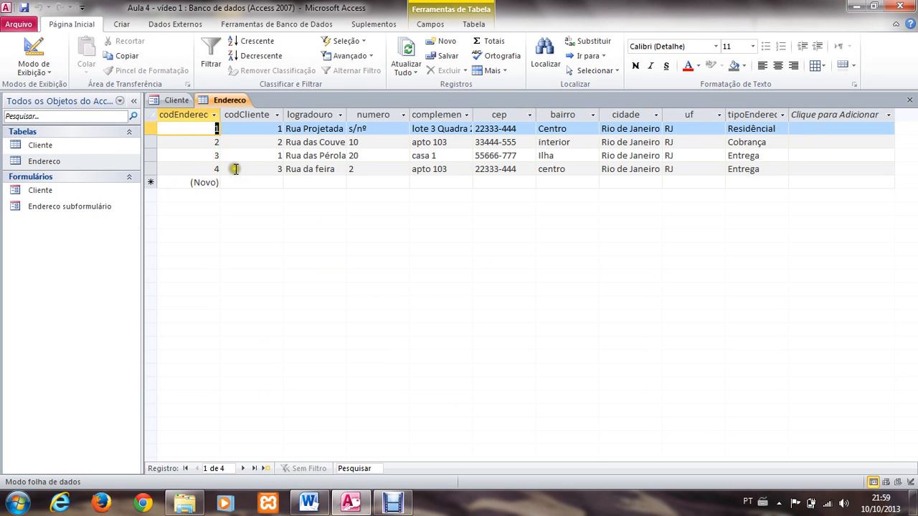
{"action": "left_click", "coordinate": [344, 168]}
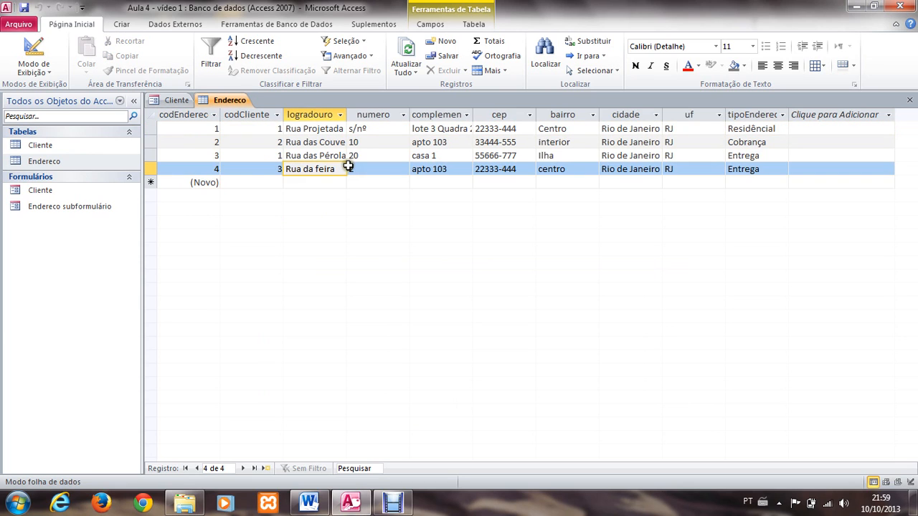
{"action": "left_click", "coordinate": [348, 165]}
{"action": "left_click", "coordinate": [260, 170]}
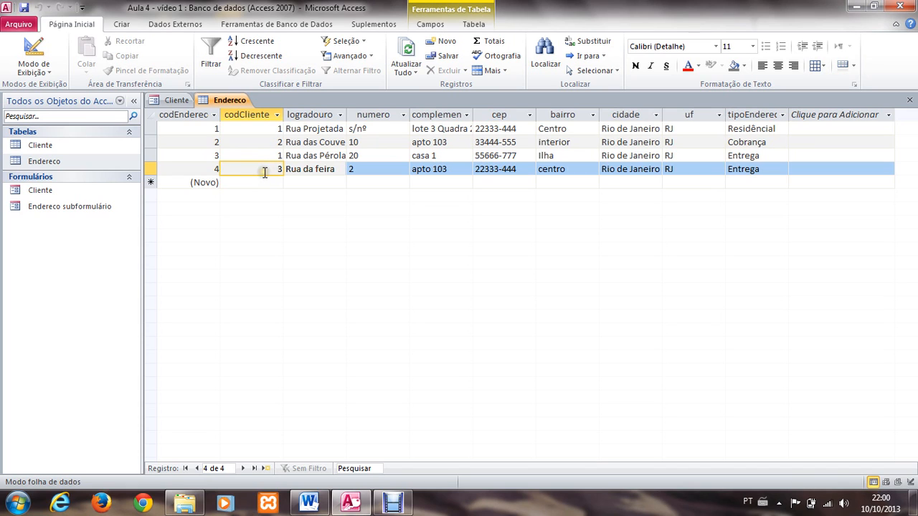
{"action": "left_click", "coordinate": [909, 102]}
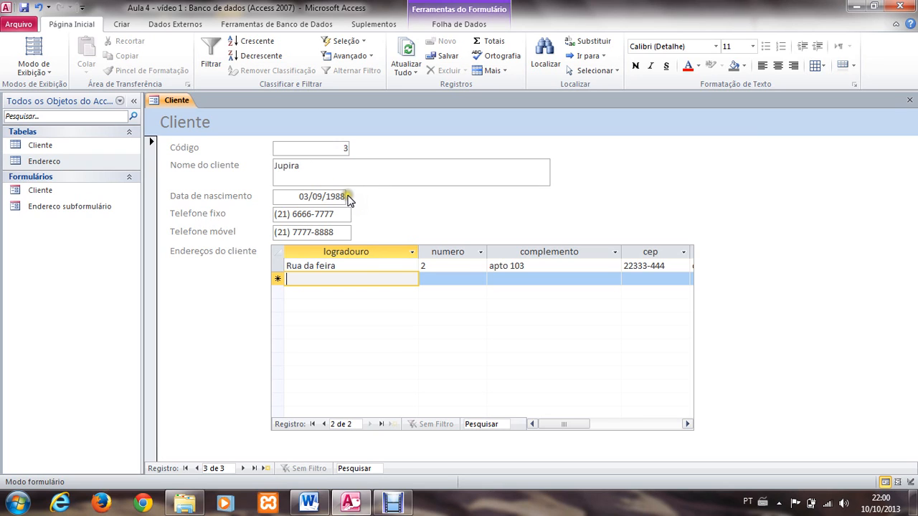
{"action": "left_click", "coordinate": [378, 265]}
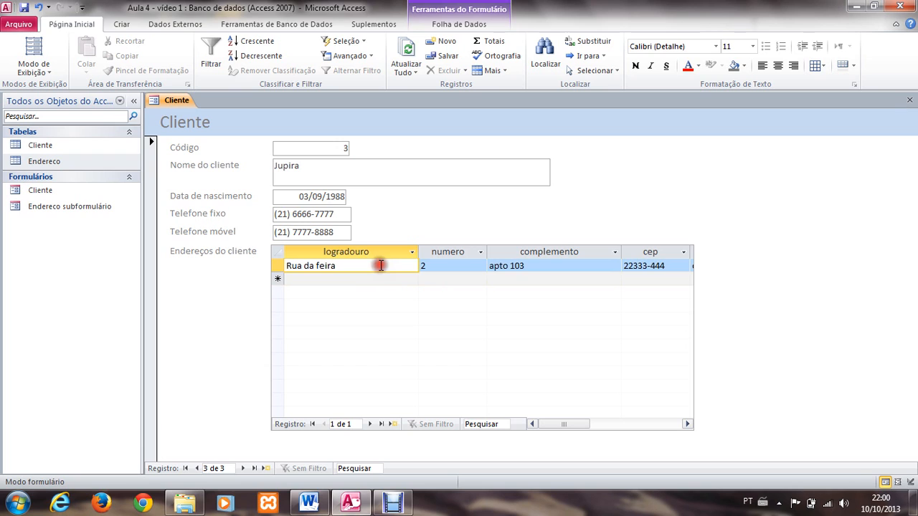
{"action": "left_click", "coordinate": [386, 279]}
{"action": "left_click", "coordinate": [385, 264]}
{"action": "key", "text": "XF86AudioRaiseVolume"}
{"action": "key", "text": "alt"}
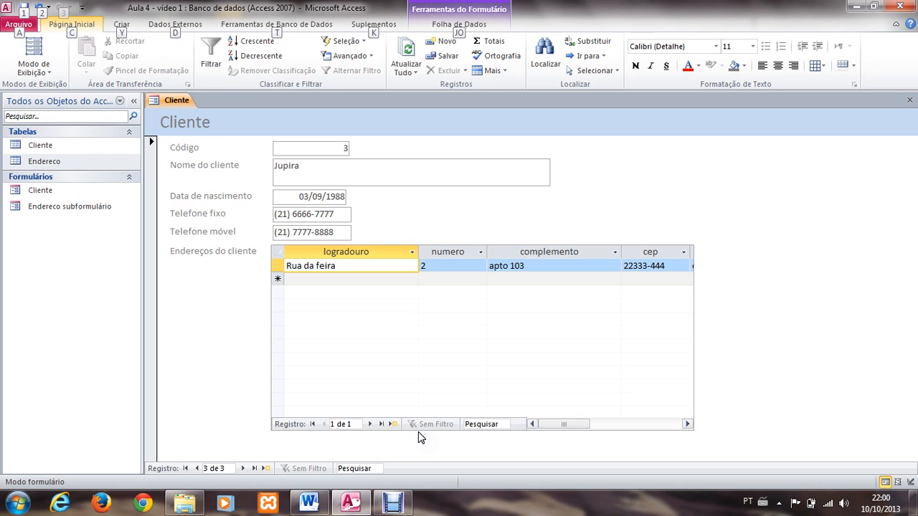
{"action": "key", "text": "XF86AudioRaiseVolume"}
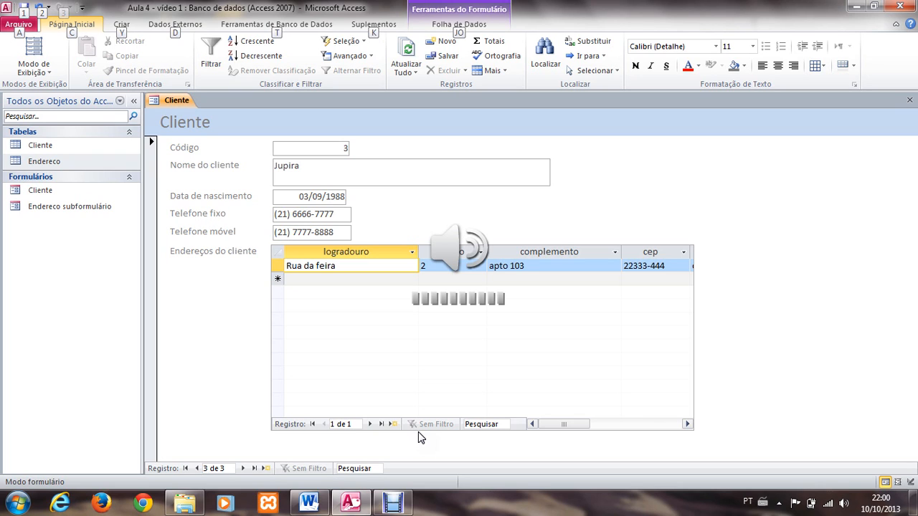